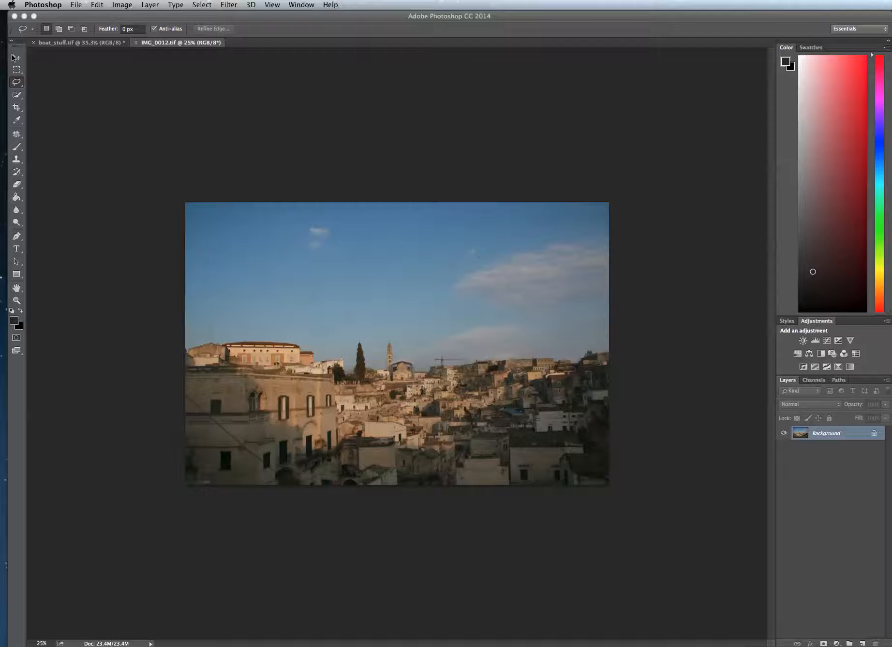
Step: Draw a freehand Lasso selection around a small patch of blue sky above the large building
{"action": "left_click", "coordinate": [19, 85]}
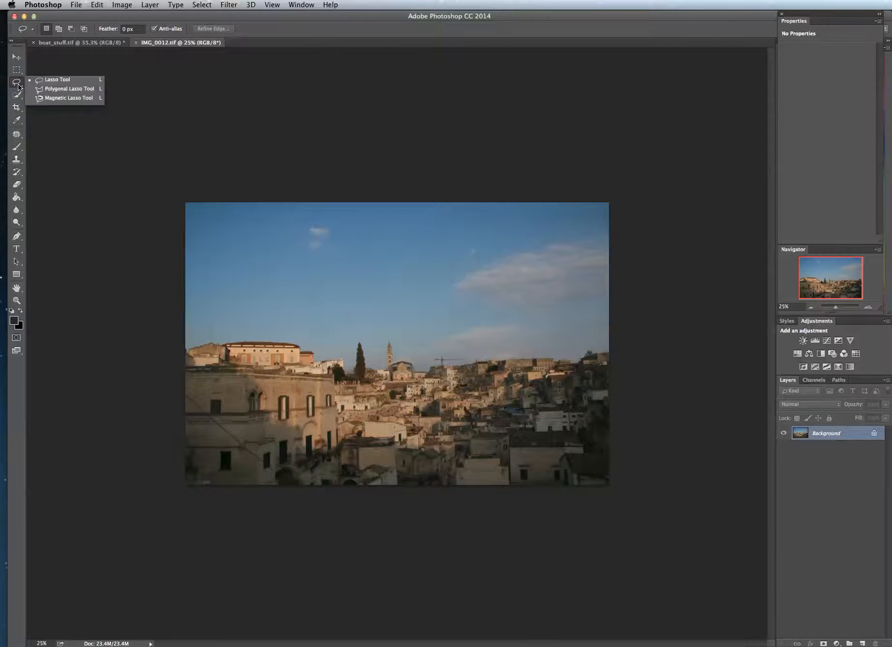
{"action": "left_click", "coordinate": [52, 80]}
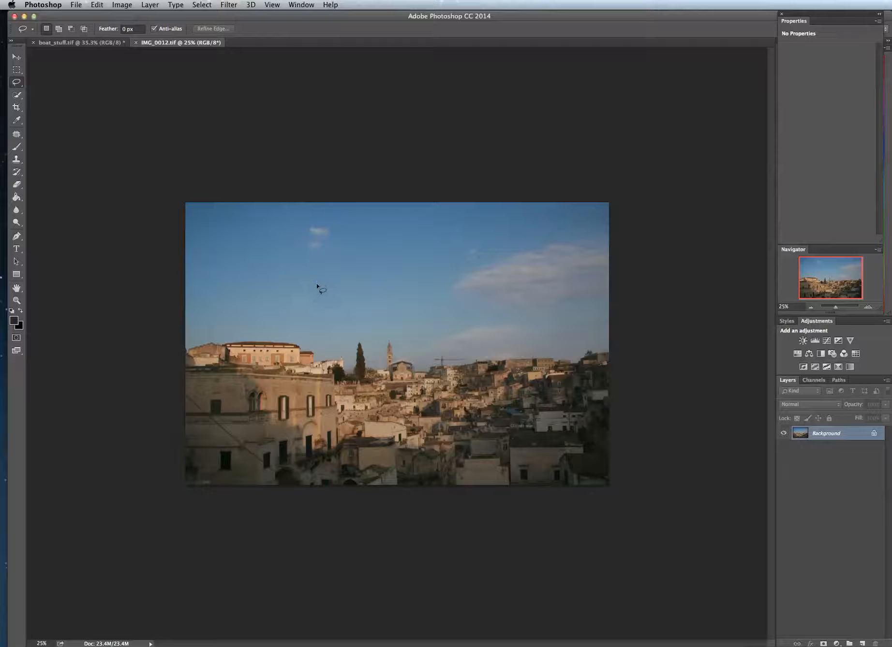
{"action": "mouse_move", "coordinate": [279, 297]}
{"action": "left_mouse_down"}
{"action": "mouse_move", "coordinate": [311, 327]}
{"action": "mouse_move", "coordinate": [326, 321]}
{"action": "mouse_move", "coordinate": [328, 283]}
{"action": "left_mouse_up"}
Step: Try darkening the selected sky patch with a Curves adjustment, mapping input 141 to output 78, and discard it
{"action": "left_click", "coordinate": [147, 5]}
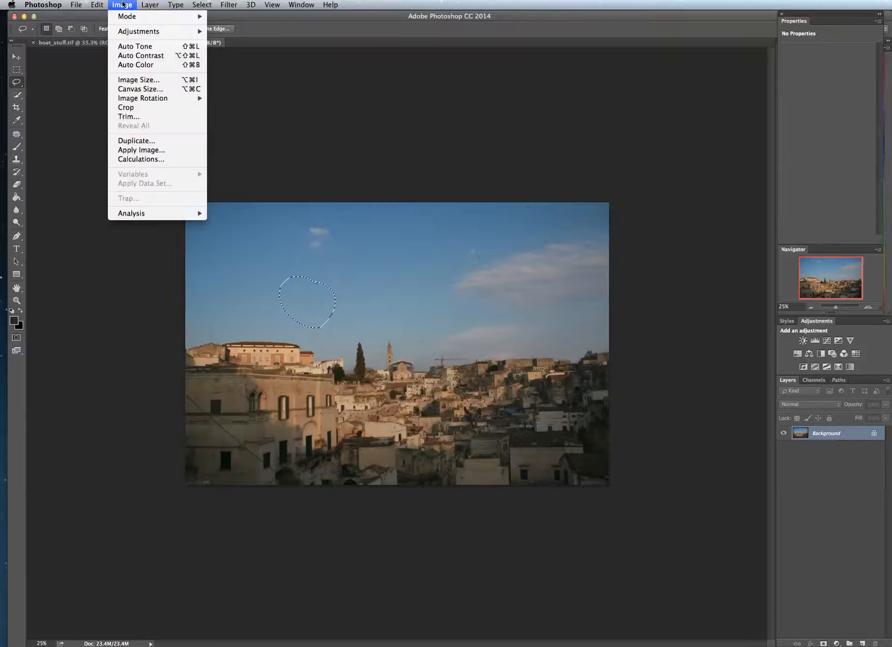
{"action": "mouse_move", "coordinate": [129, 31]}
{"action": "left_click", "coordinate": [231, 49]}
{"action": "left_click_drag", "start_coordinate": [477, 443], "coordinate": [478, 469]}
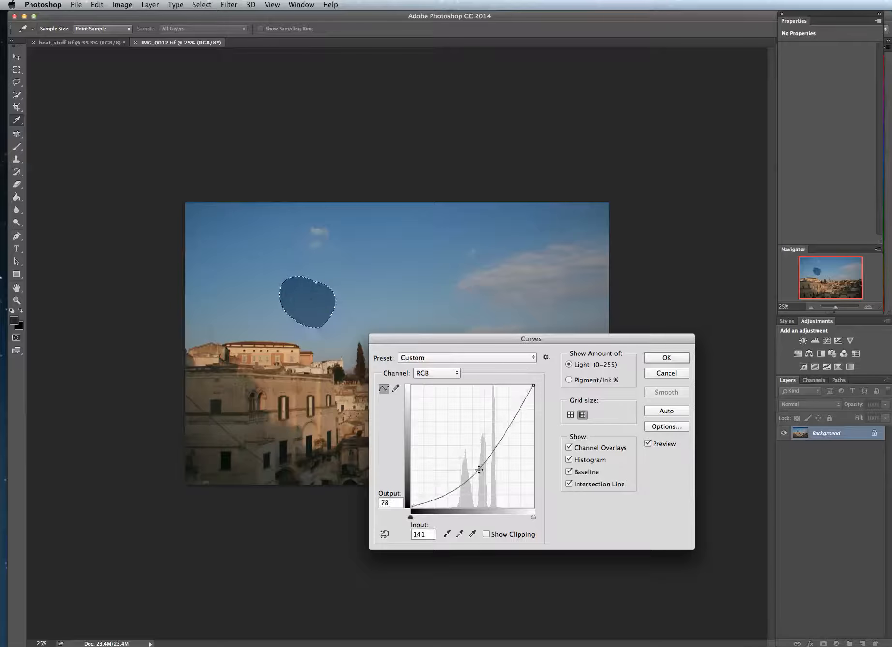
{"action": "left_click", "coordinate": [666, 373]}
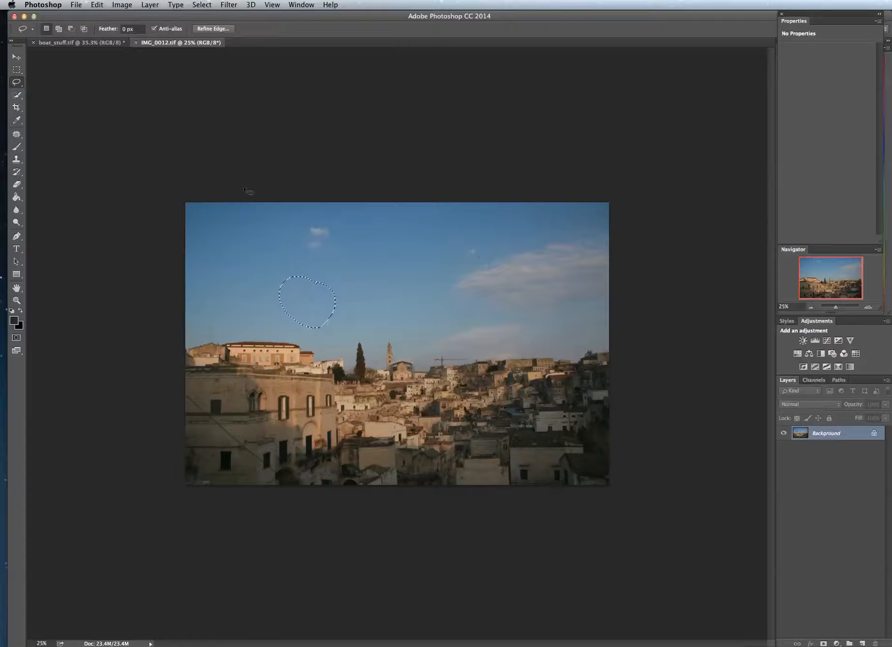
{"action": "left_click", "coordinate": [22, 100]}
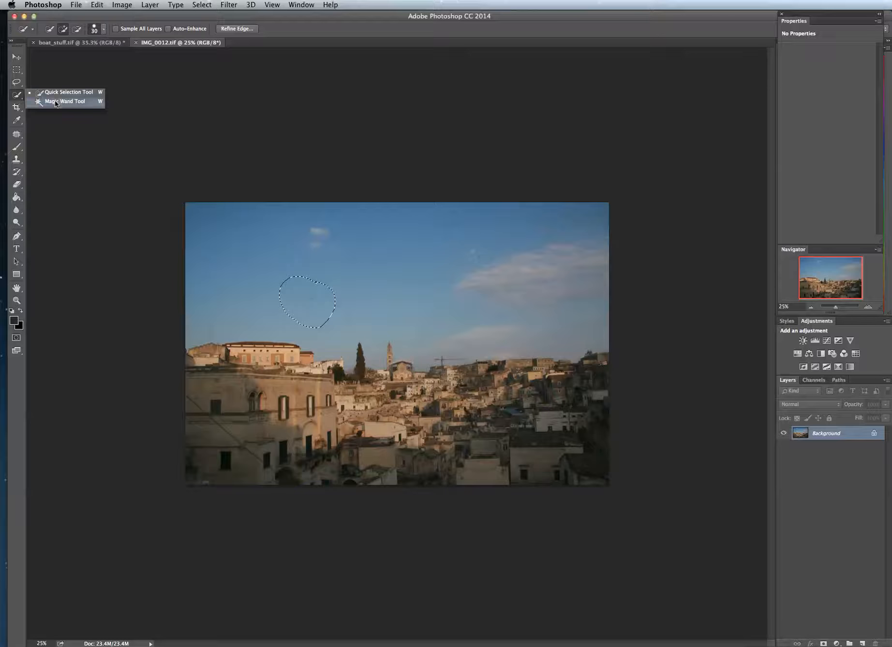
{"action": "left_click", "coordinate": [22, 87]}
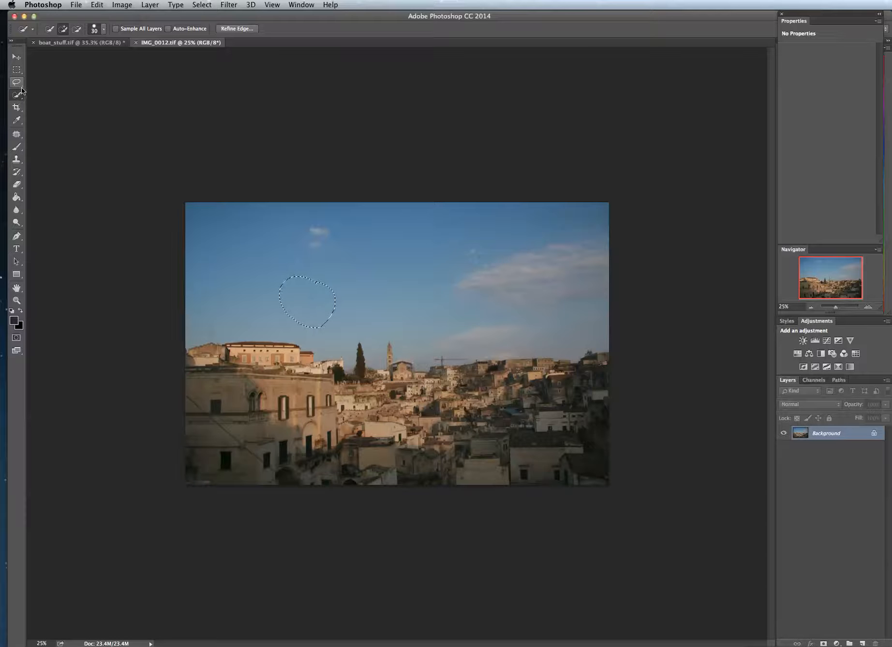
{"action": "left_click", "coordinate": [23, 90]}
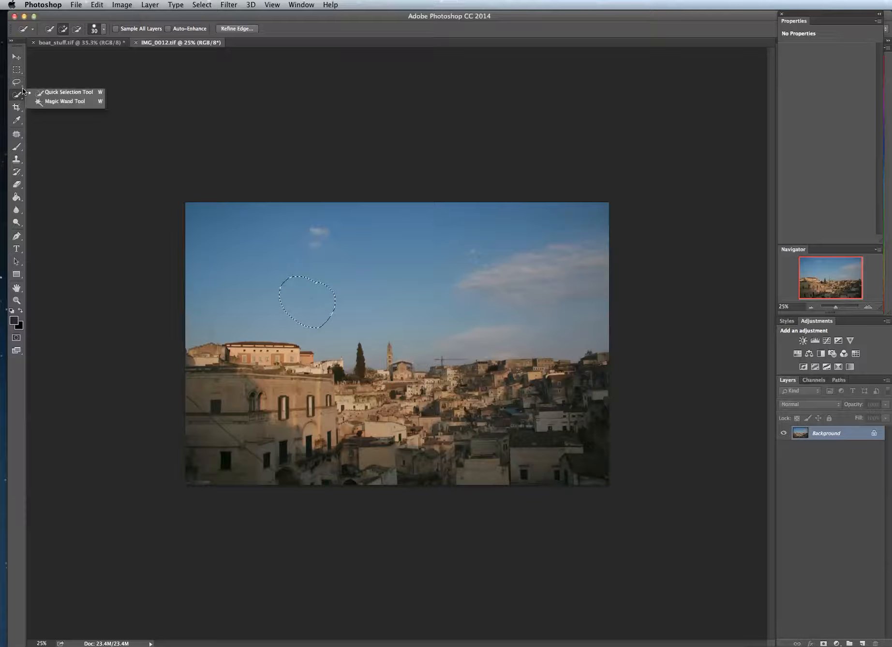
{"action": "left_click", "coordinate": [22, 87]}
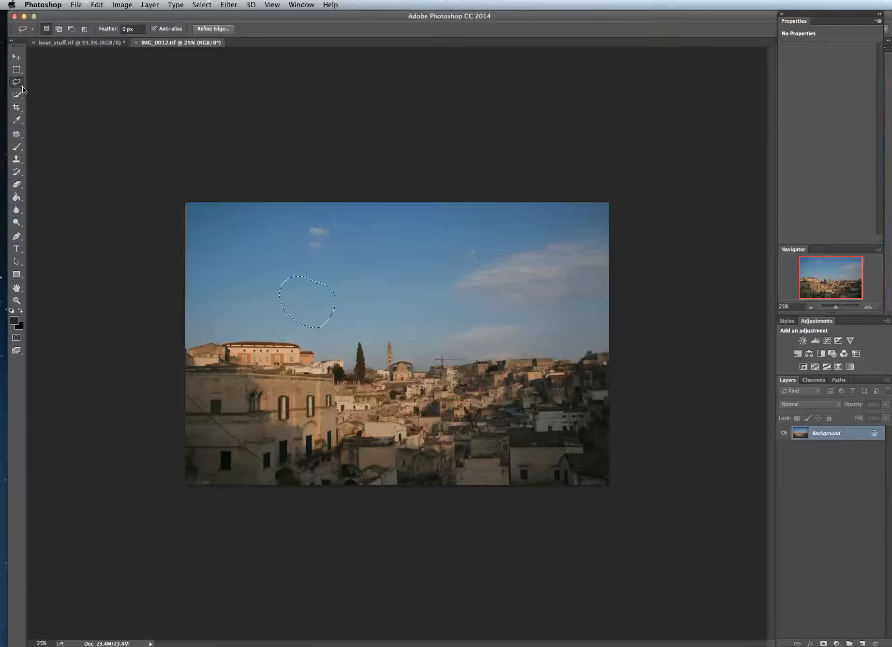
{"action": "left_click", "coordinate": [23, 86]}
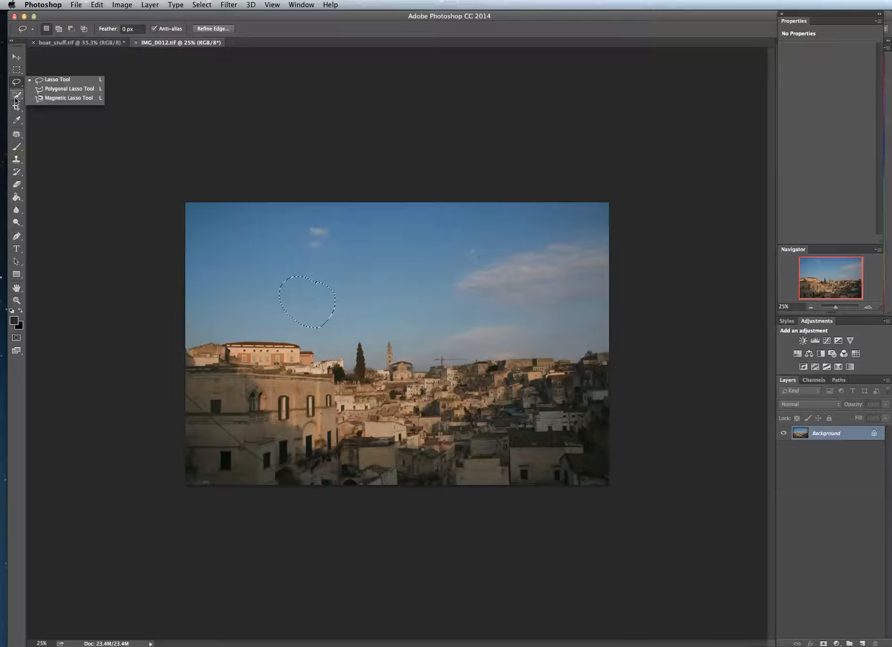
Step: Clear the sky selection and set the Crop tool to W x H x Resolution, 36 by 24 in at 300 px/in
{"action": "left_click", "coordinate": [18, 110]}
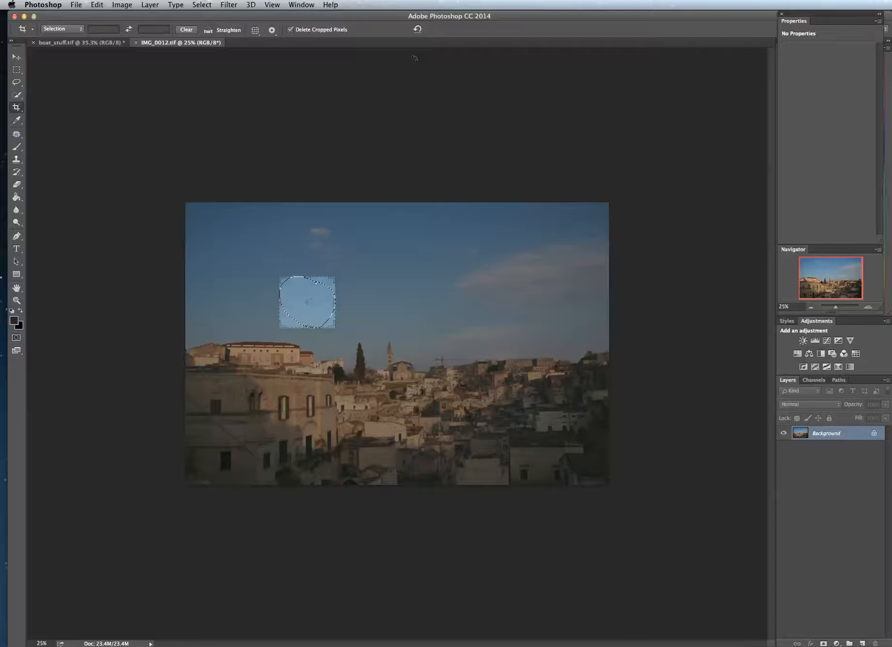
{"action": "key", "text": "super+d"}
{"action": "left_click", "coordinate": [75, 31]}
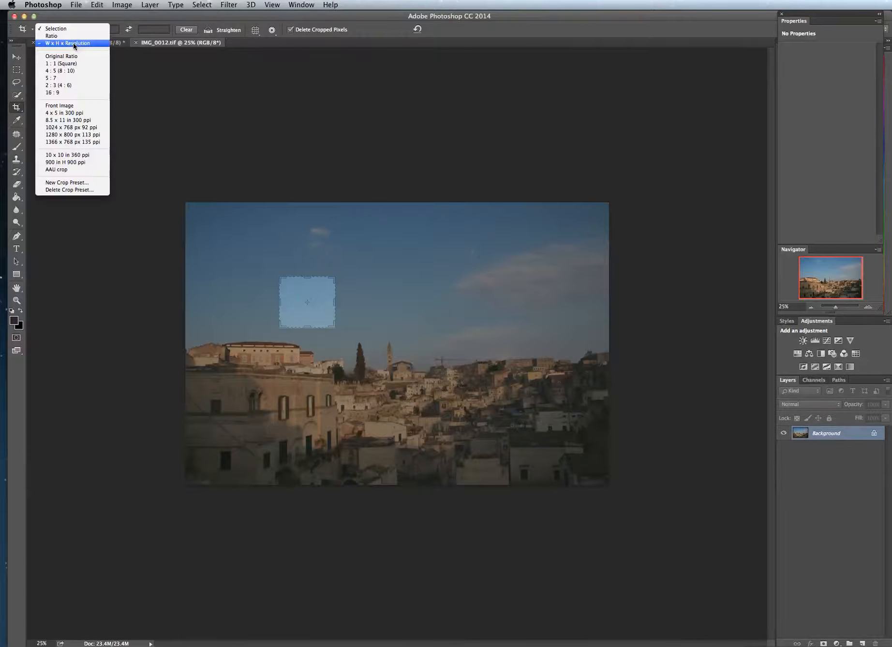
{"action": "left_click", "coordinate": [73, 42]}
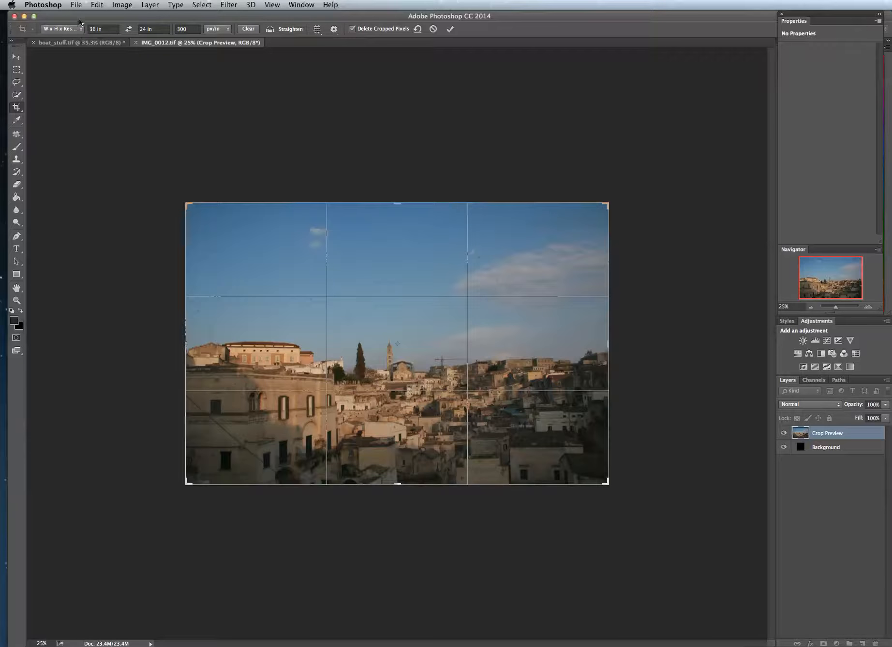
Step: Try the 1:1 (Square) and 5:7 crop ratios, swapping the 5:7 frame to landscape and back to portrait
{"action": "left_click", "coordinate": [81, 29]}
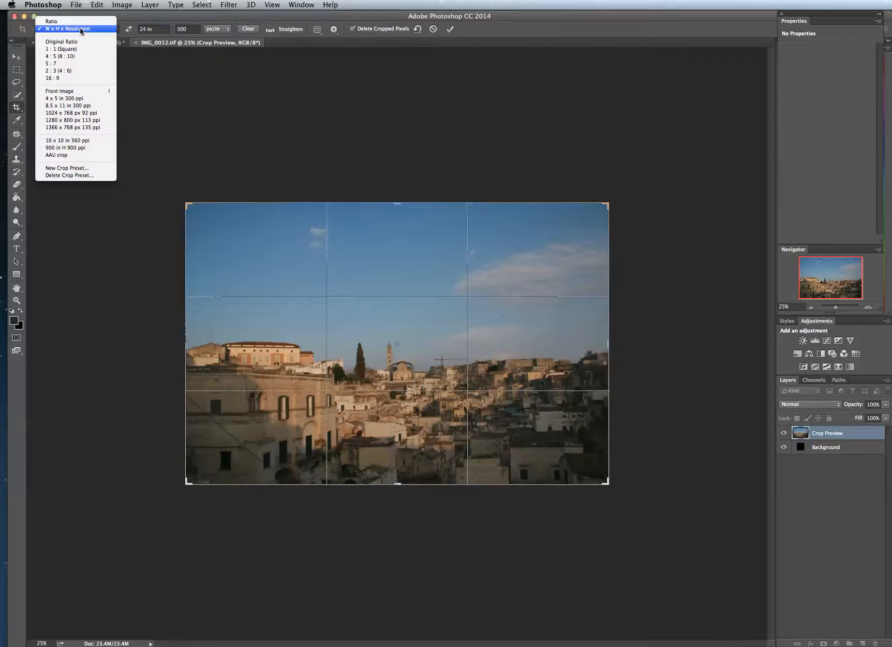
{"action": "left_click", "coordinate": [63, 50]}
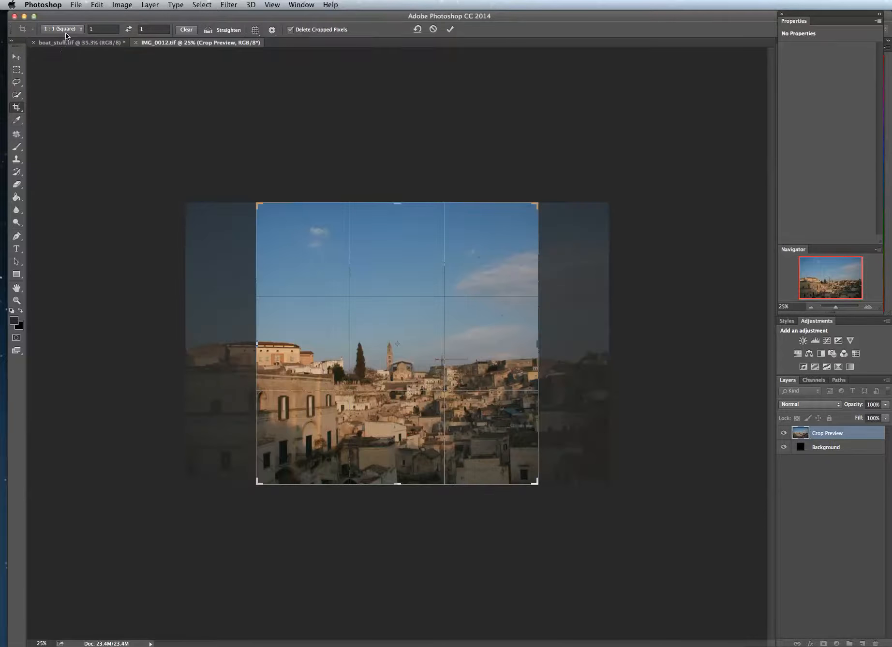
{"action": "left_click", "coordinate": [69, 29]}
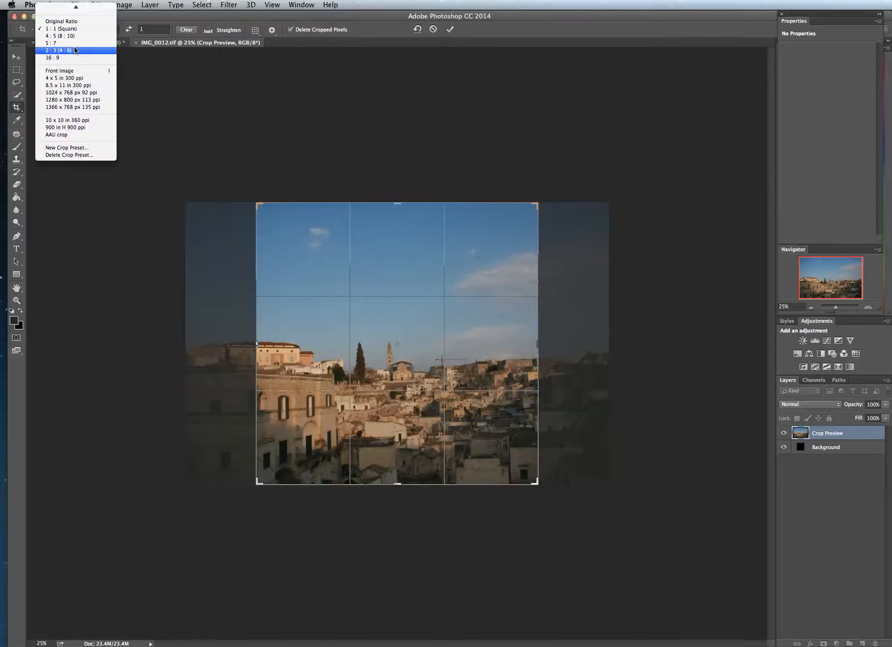
{"action": "left_click", "coordinate": [70, 41]}
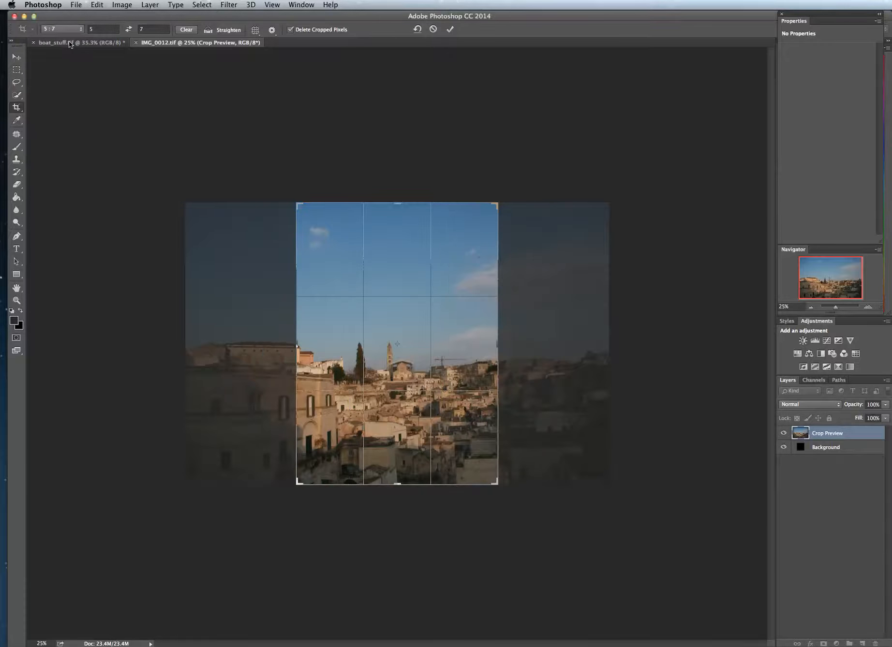
{"action": "left_click", "coordinate": [129, 30]}
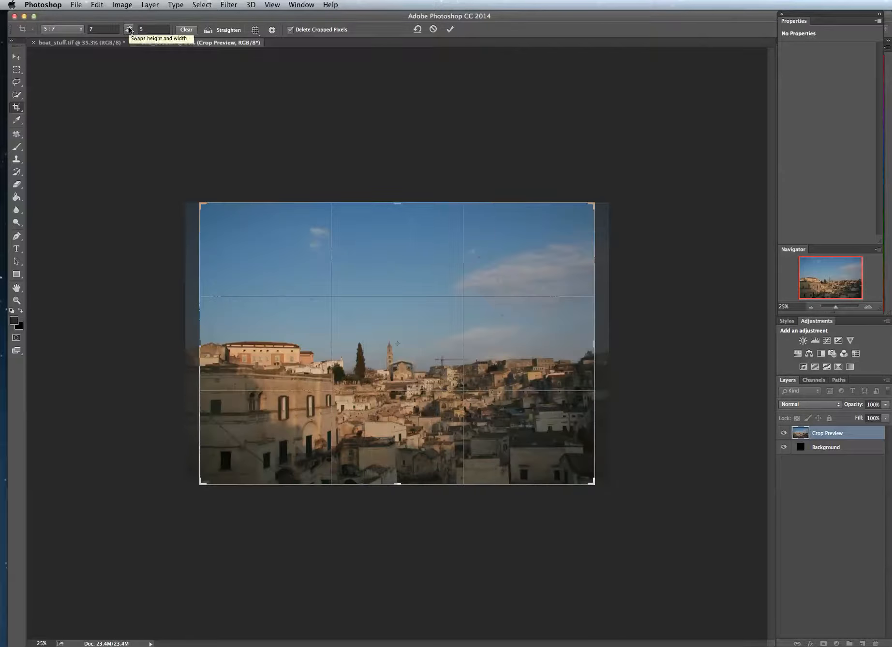
{"action": "left_click", "coordinate": [128, 30]}
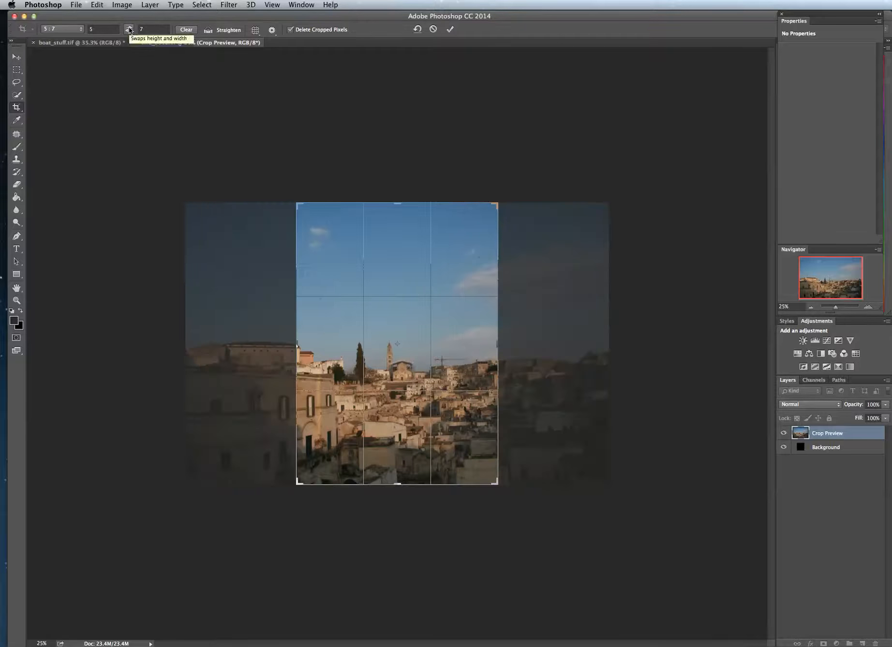
Step: Crop the photo to a smaller frame around the town at 36 by 24 in and 300 px/in, and undo that crop
{"action": "left_click", "coordinate": [81, 30]}
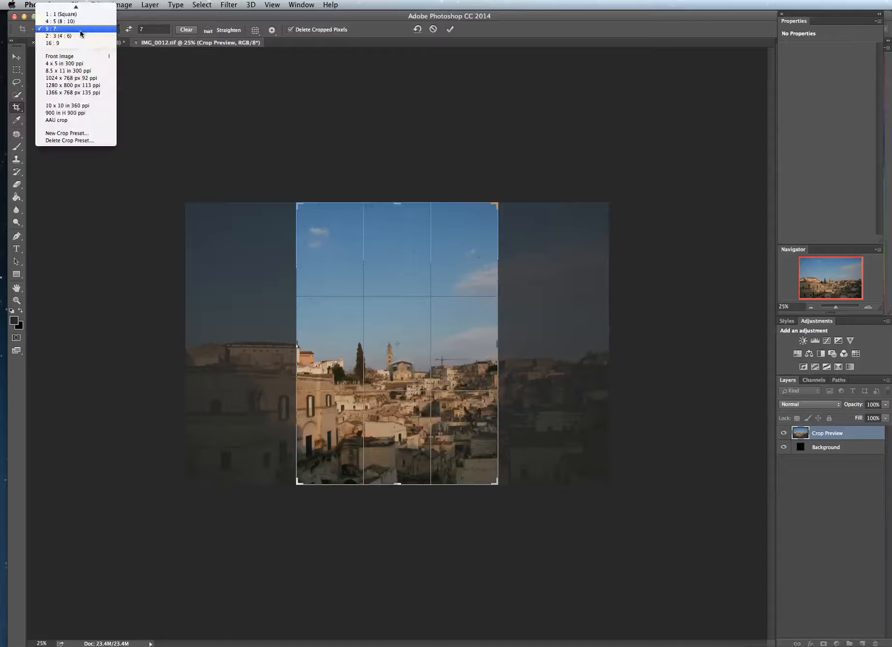
{"action": "mouse_move", "coordinate": [76, 6]}
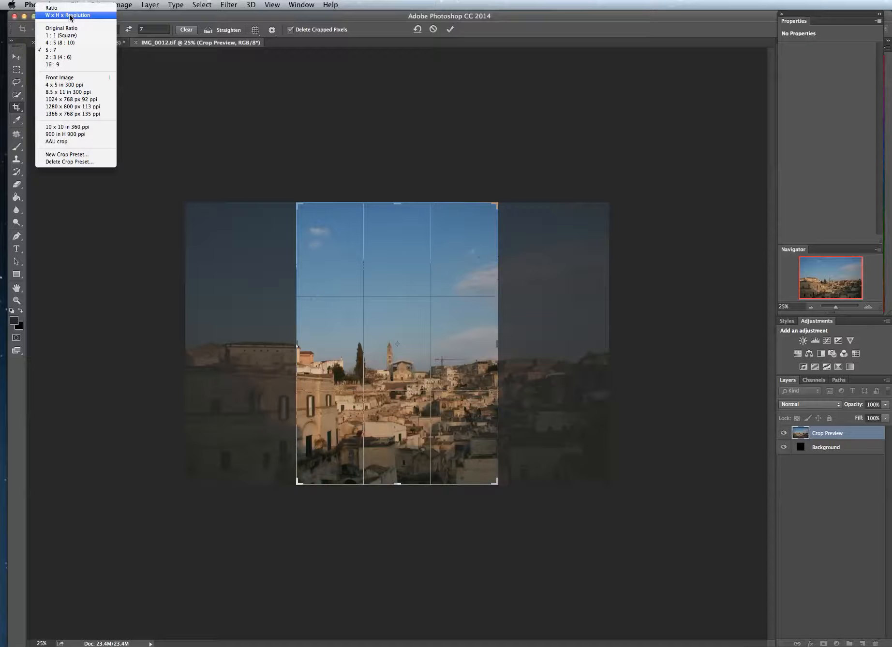
{"action": "left_click", "coordinate": [68, 15]}
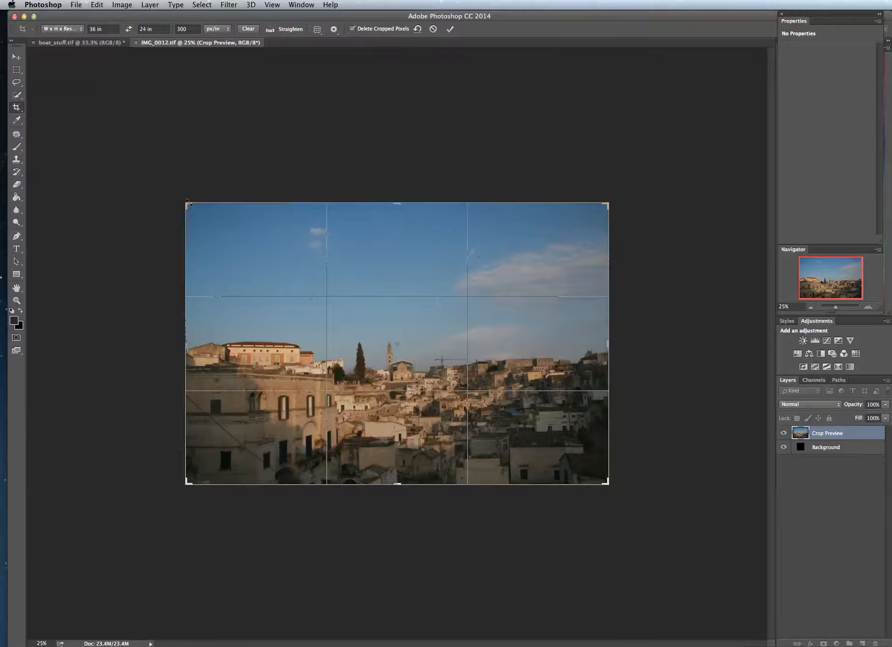
{"action": "left_click_drag", "start_coordinate": [192, 208], "coordinate": [228, 239]}
{"action": "left_click_drag", "start_coordinate": [315, 285], "coordinate": [364, 294]}
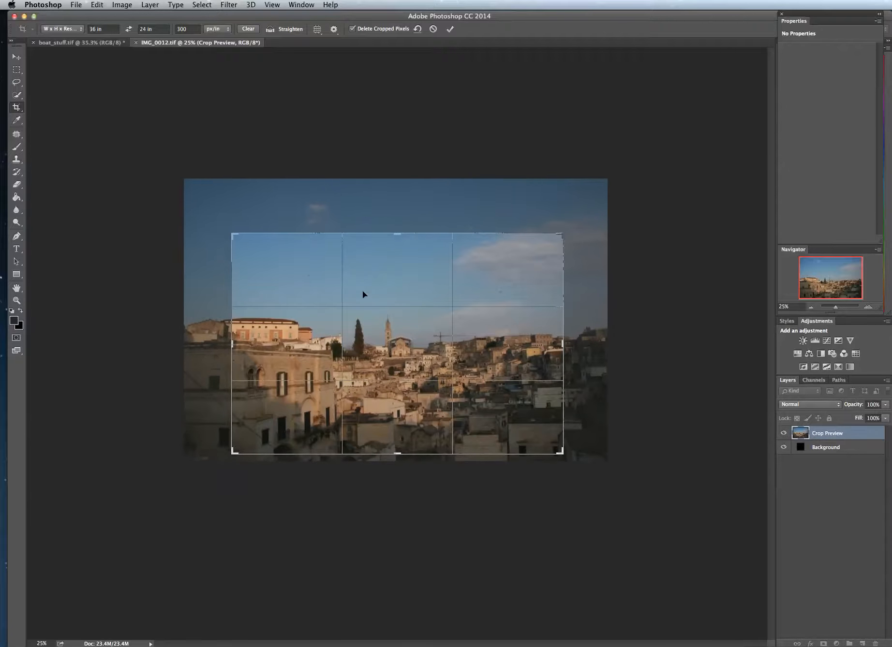
{"action": "left_click", "coordinate": [451, 29]}
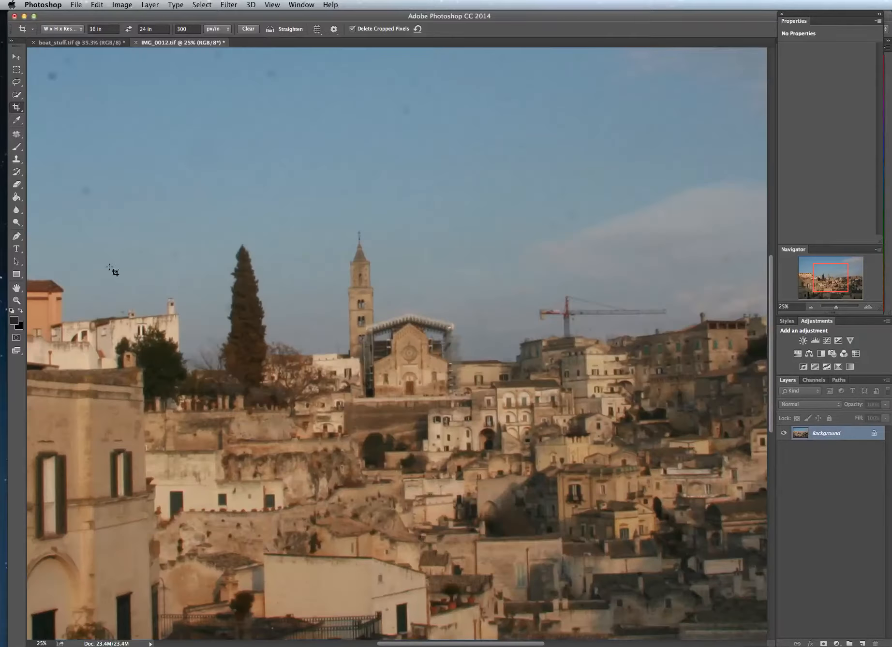
{"action": "left_click", "coordinate": [98, 6]}
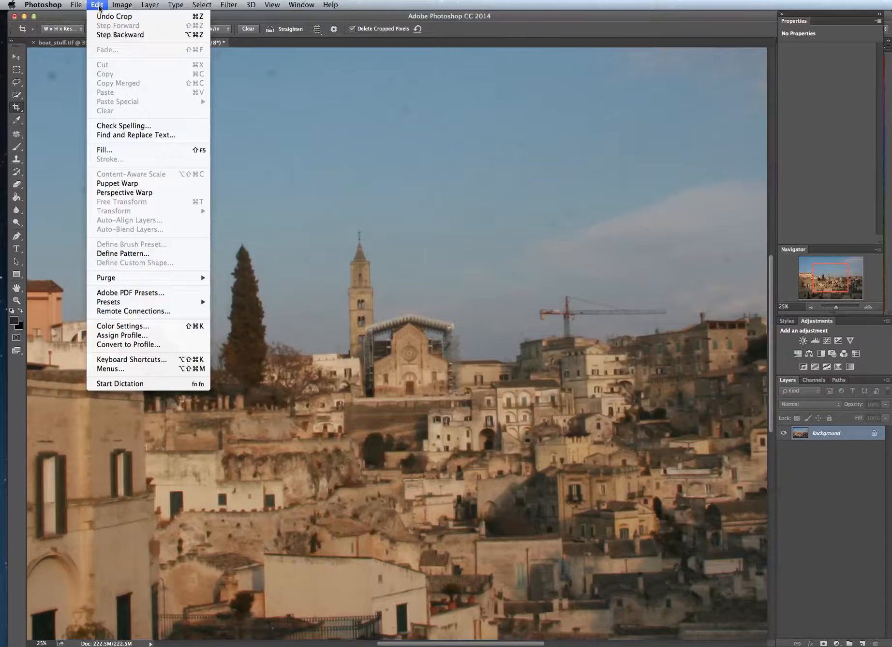
{"action": "left_click", "coordinate": [100, 17]}
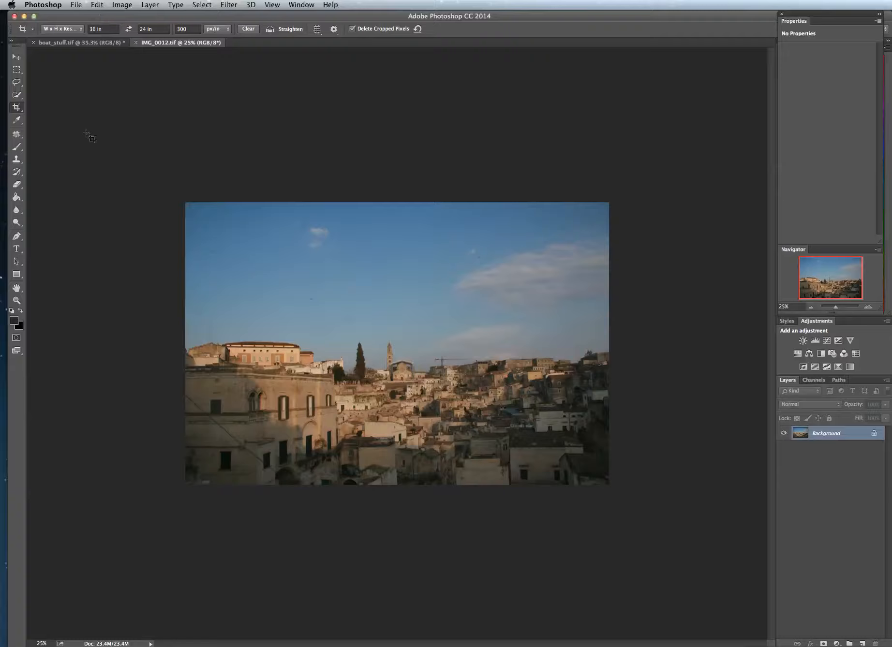
Step: Activate the Spot Healing Brush for retouching the dark dust spots in the sky above the buildings
{"action": "left_click", "coordinate": [19, 122]}
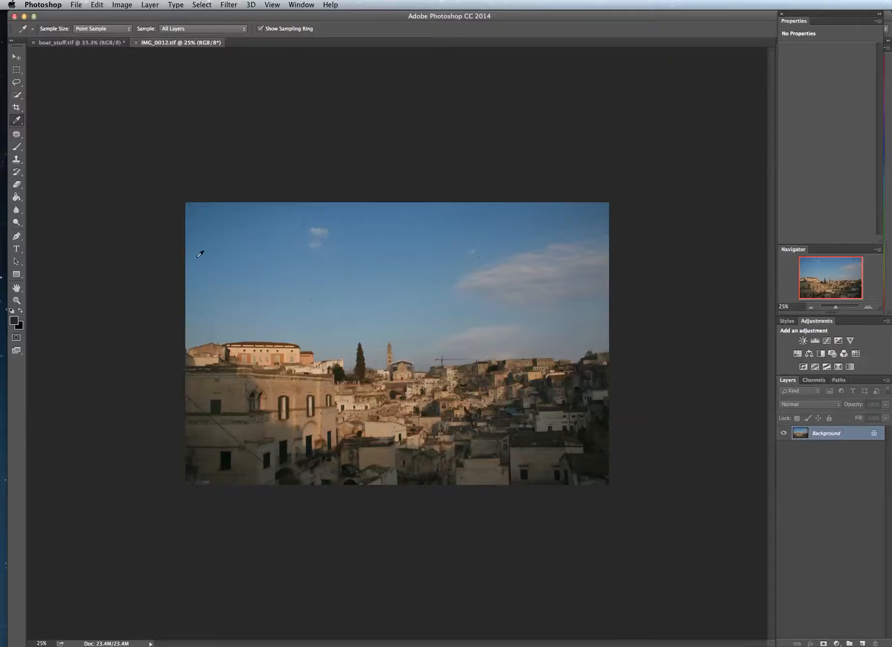
{"action": "left_click", "coordinate": [15, 135]}
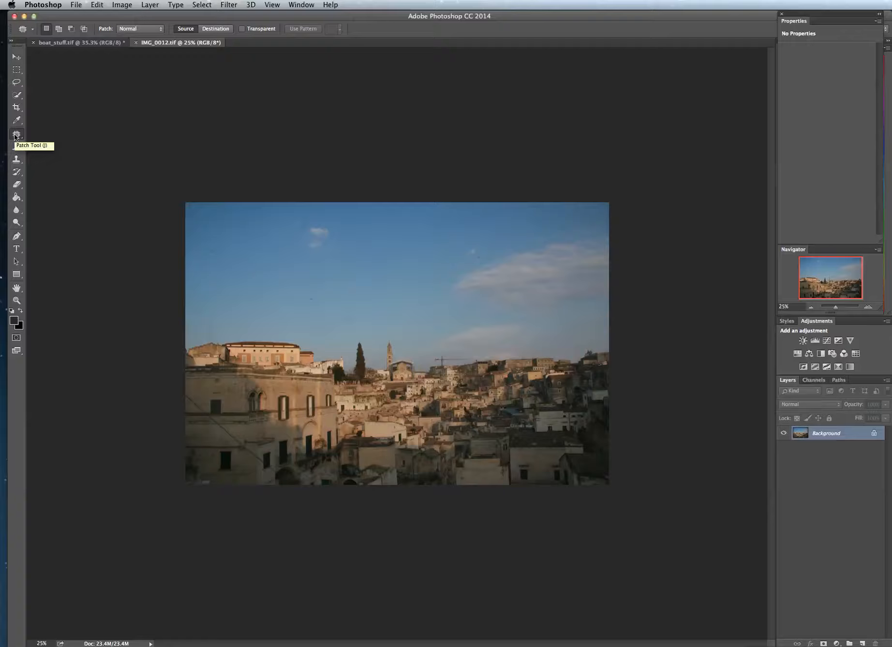
{"action": "left_click", "coordinate": [15, 135]}
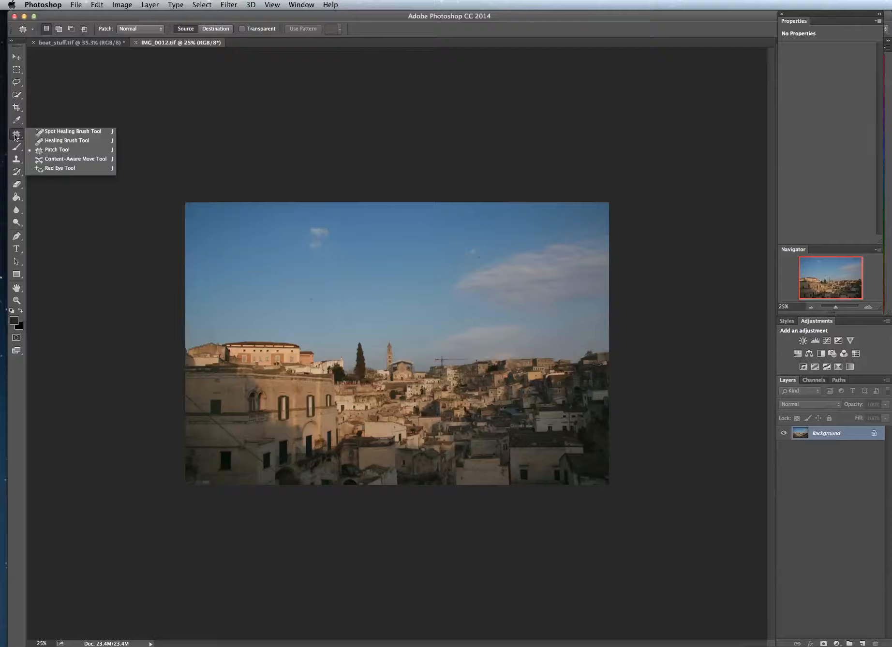
{"action": "left_click", "coordinate": [45, 133]}
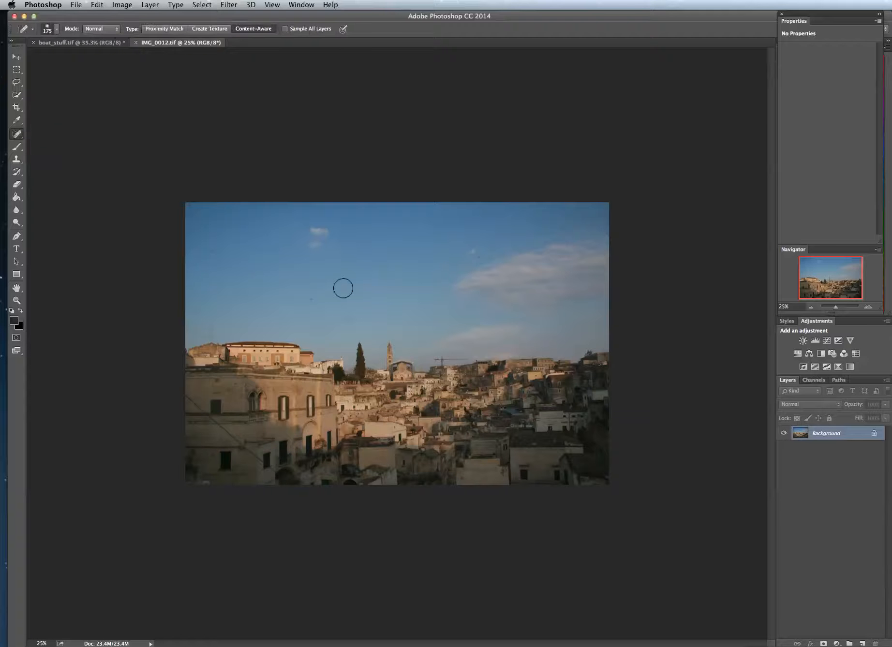
{"action": "left_click", "coordinate": [16, 305]}
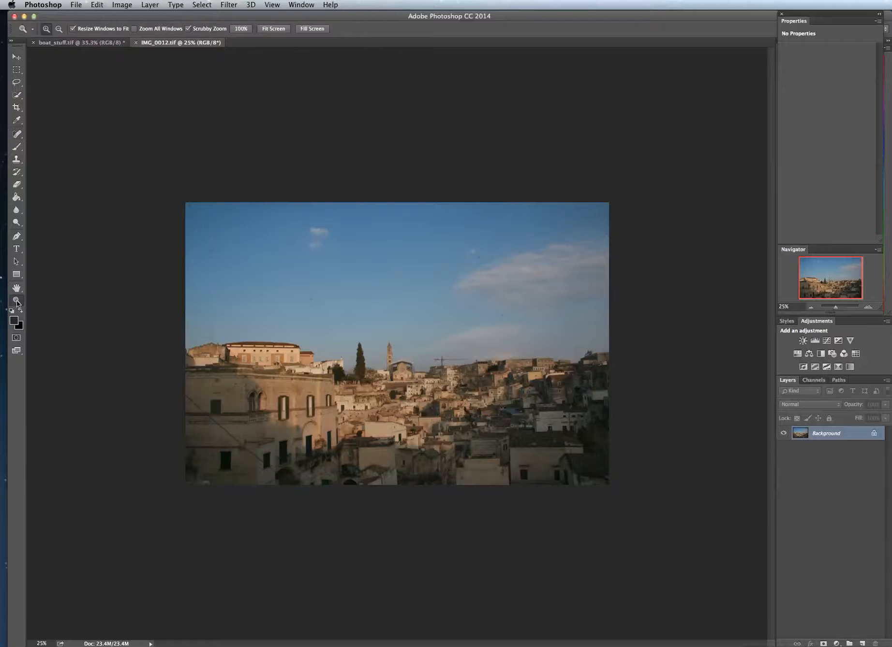
{"action": "left_click", "coordinate": [315, 313]}
{"action": "left_click", "coordinate": [315, 313]}
{"action": "left_click", "coordinate": [277, 294]}
{"action": "left_click", "coordinate": [283, 292]}
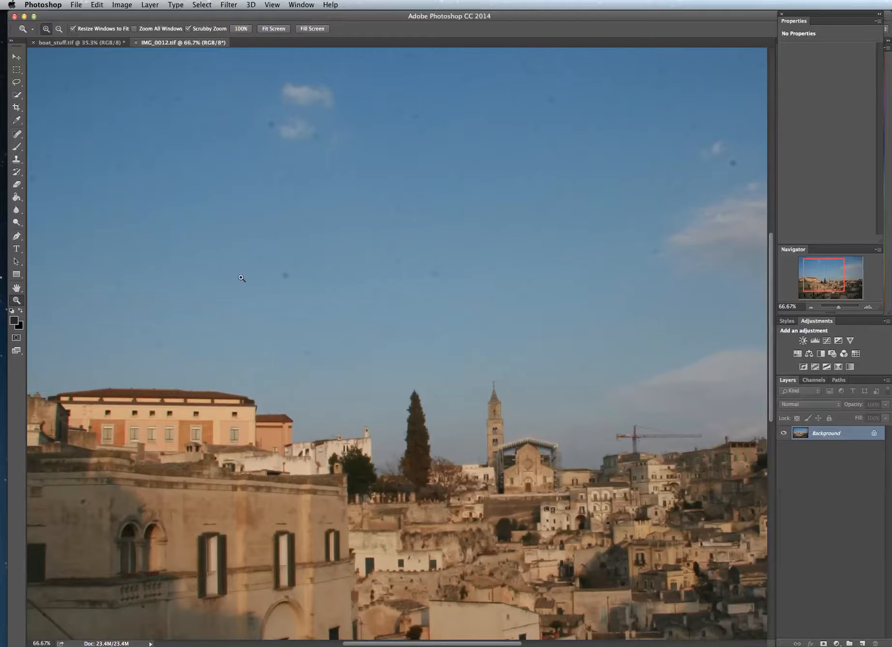
{"action": "left_click_drag", "start_coordinate": [21, 137], "coordinate": [52, 132]}
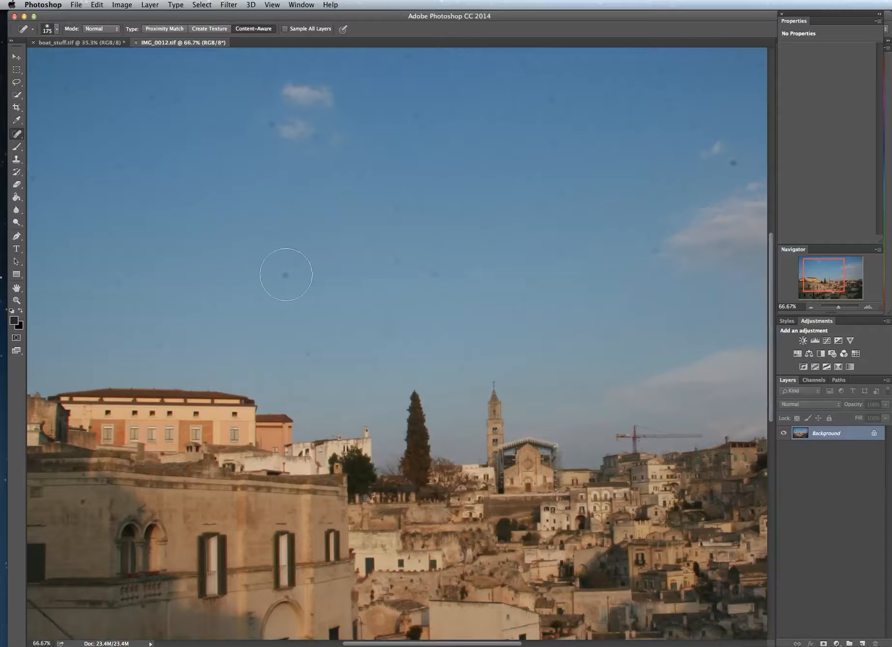
Step: Set the Spot Healing Brush size to 52 px, slightly larger than the dust spots in the sky
{"action": "left_click", "coordinate": [56, 30]}
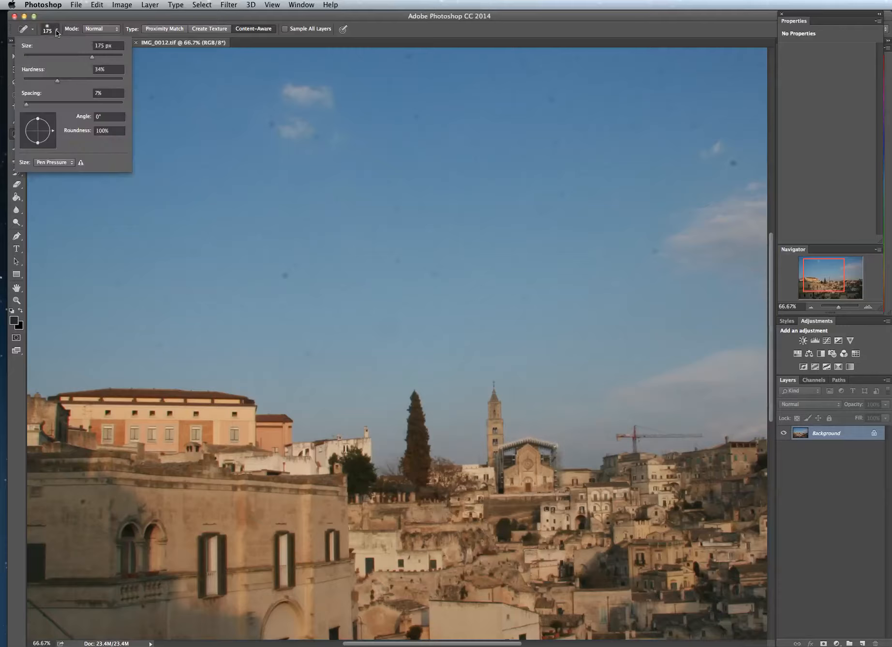
{"action": "mouse_move", "coordinate": [86, 55]}
{"action": "left_mouse_down"}
{"action": "mouse_move", "coordinate": [39, 57]}
{"action": "mouse_move", "coordinate": [73, 55]}
{"action": "mouse_move", "coordinate": [51, 56]}
{"action": "left_mouse_up"}
{"action": "mouse_move", "coordinate": [48, 57]}
{"action": "left_mouse_down"}
{"action": "mouse_move", "coordinate": [83, 56]}
{"action": "mouse_move", "coordinate": [37, 55]}
{"action": "left_mouse_up"}
{"action": "left_click_drag", "start_coordinate": [37, 55], "coordinate": [62, 57]}
{"action": "left_click", "coordinate": [286, 276]}
{"action": "left_click", "coordinate": [307, 353]}
{"action": "left_click_drag", "start_coordinate": [59, 57], "coordinate": [49, 63]}
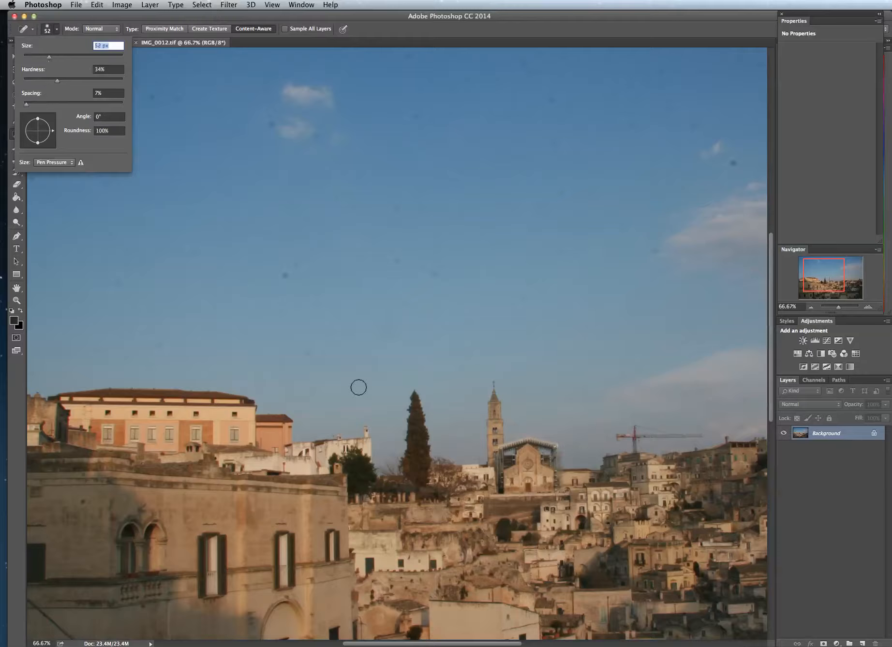
Step: Remove the dark dust spots across the middle of the sky above the buildings with the Spot Healing Brush
{"action": "key", "text": "Return"}
{"action": "left_click", "coordinate": [285, 275]}
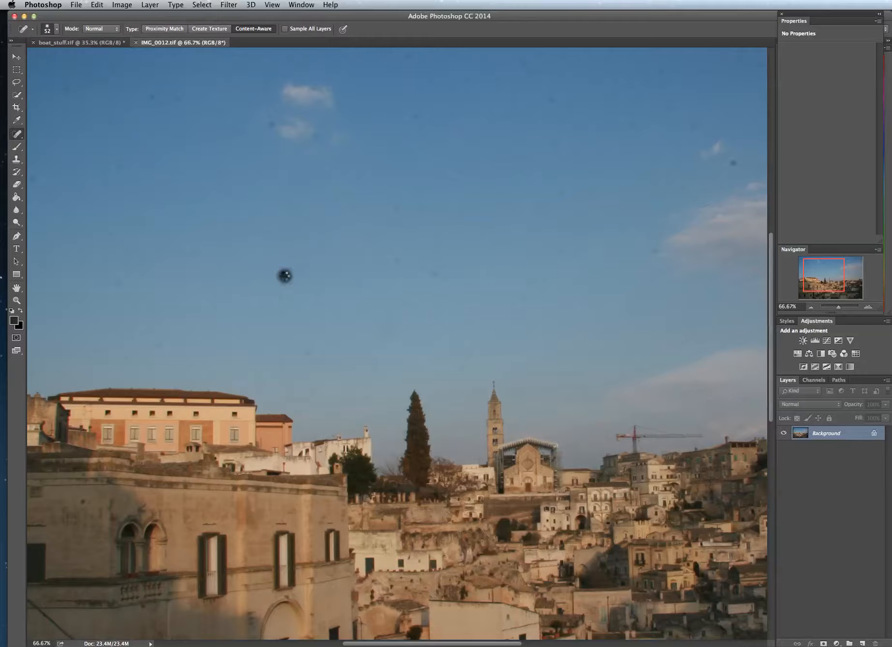
{"action": "left_click", "coordinate": [306, 353]}
{"action": "left_click", "coordinate": [411, 355]}
{"action": "left_click", "coordinate": [434, 275]}
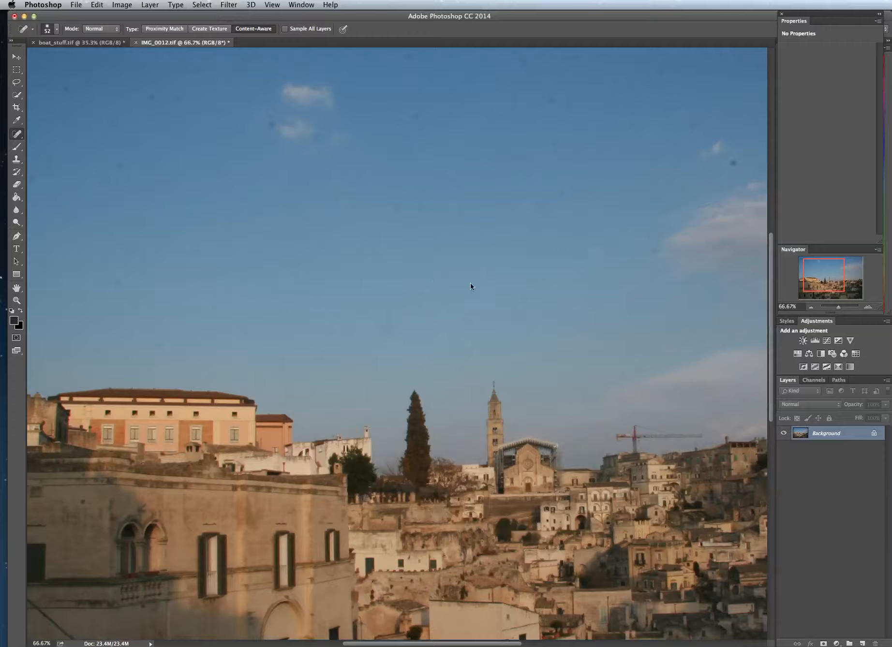
{"action": "left_click", "coordinate": [396, 209]}
{"action": "left_click", "coordinate": [526, 300]}
{"action": "left_click", "coordinate": [416, 115]}
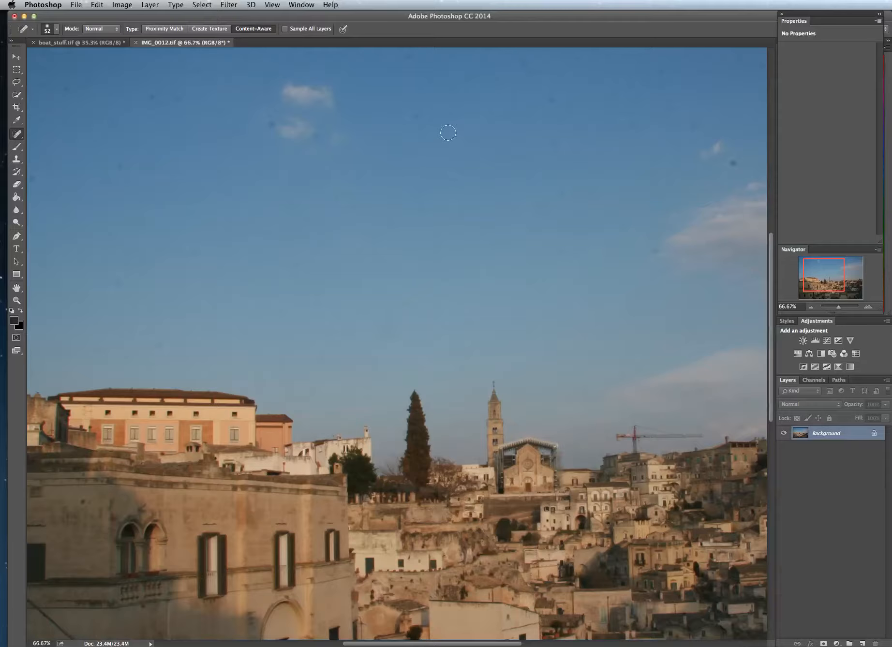
Step: Try the Healing Brush on the sky, sampling first clear sky and then the front building as source, and undo the last stroke
{"action": "left_click", "coordinate": [27, 135]}
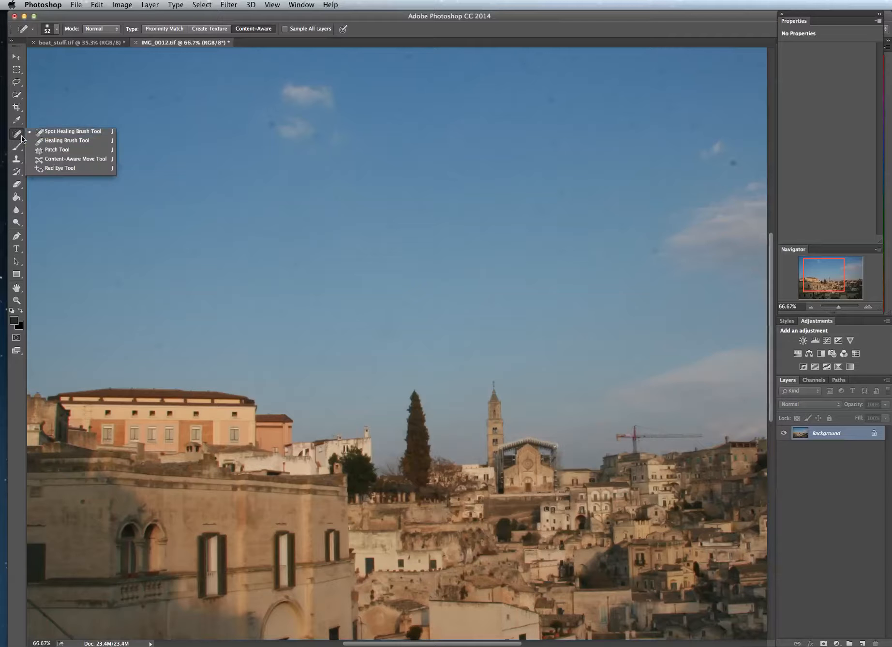
{"action": "left_click", "coordinate": [57, 140]}
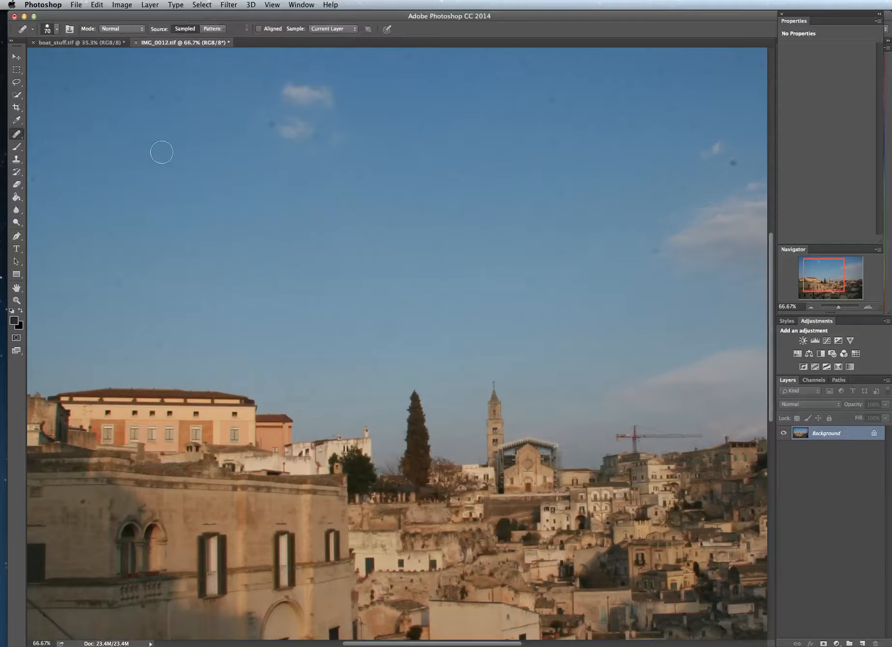
{"action": "left_click", "coordinate": [171, 154], "text": "alt"}
{"action": "left_click", "coordinate": [277, 532], "text": "alt"}
{"action": "left_click", "coordinate": [118, 166]}
{"action": "left_click", "coordinate": [97, 5]}
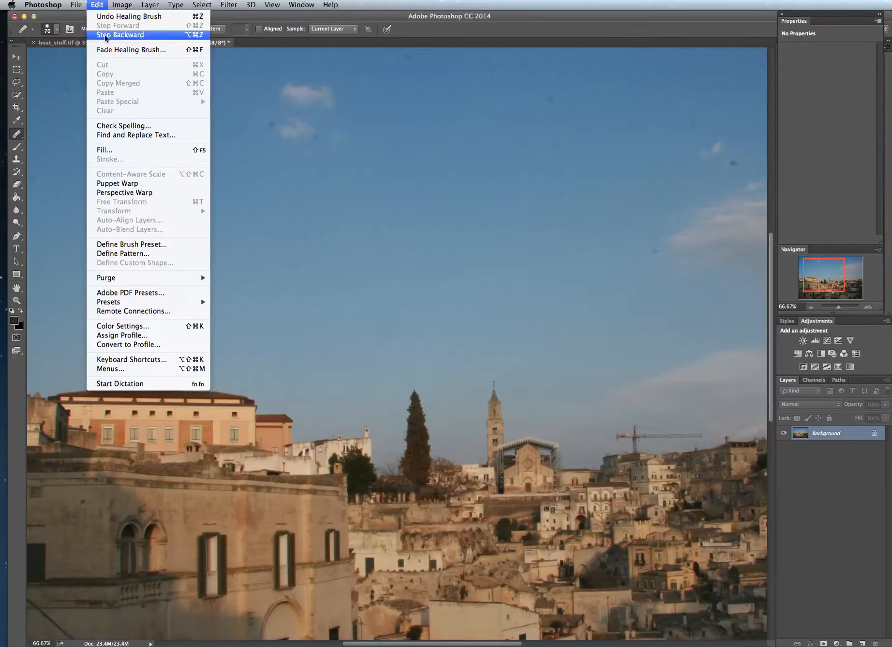
{"action": "left_click", "coordinate": [118, 16]}
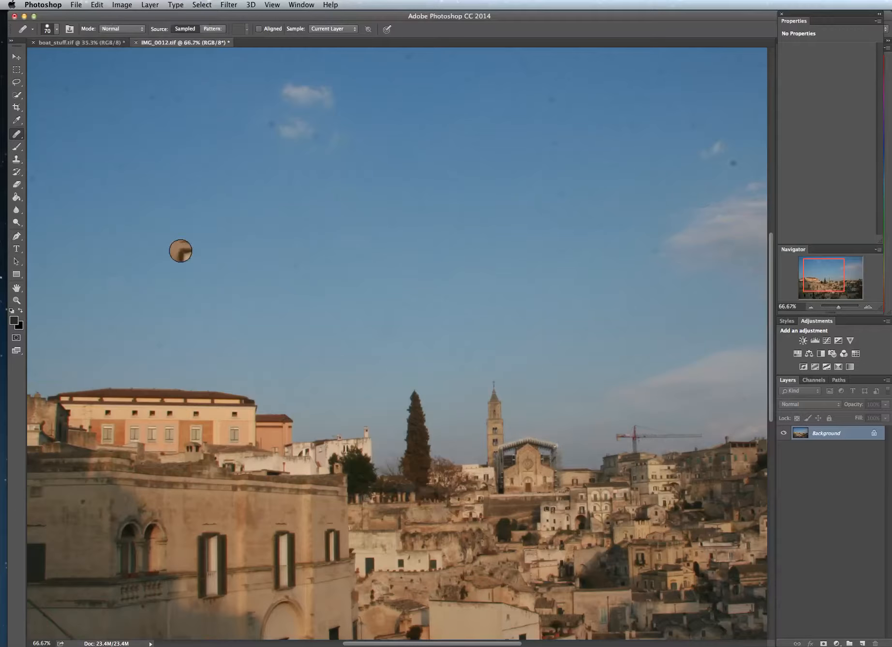
Step: Use the Patch tool to outline blemished areas of the sky and replace them with nearby clean sky, and clear the selection
{"action": "right_click", "coordinate": [16, 134]}
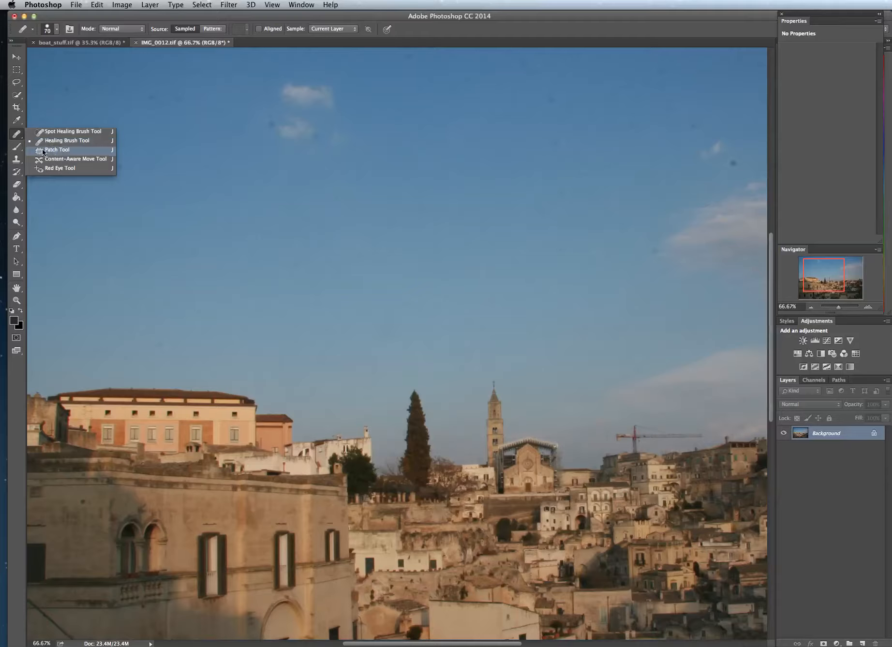
{"action": "left_click", "coordinate": [54, 153]}
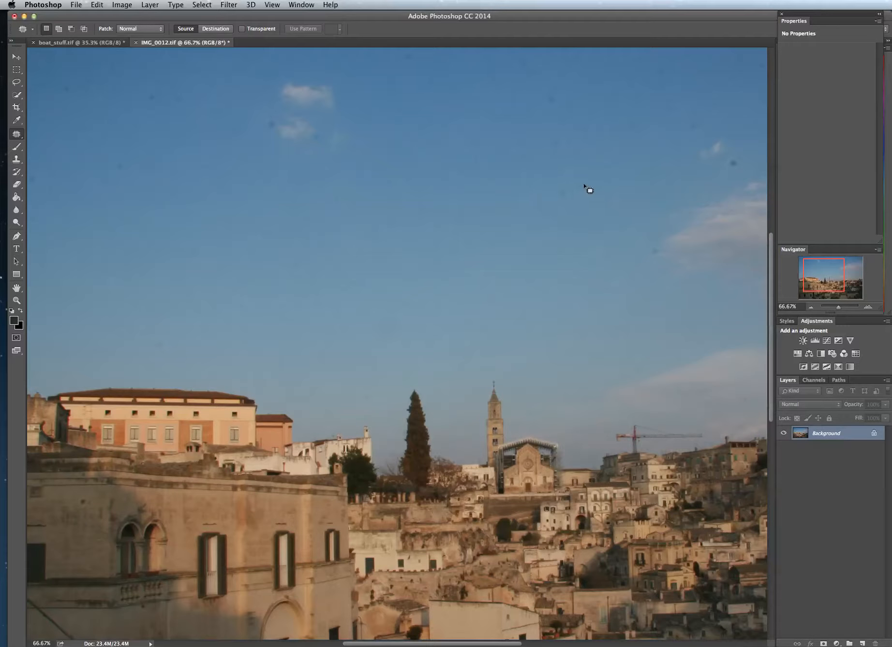
{"action": "mouse_move", "coordinate": [587, 180]}
{"action": "left_mouse_down"}
{"action": "mouse_move", "coordinate": [553, 173]}
{"action": "mouse_move", "coordinate": [531, 183]}
{"action": "mouse_move", "coordinate": [525, 198]}
{"action": "mouse_move", "coordinate": [536, 217]}
{"action": "mouse_move", "coordinate": [570, 221]}
{"action": "mouse_move", "coordinate": [600, 210]}
{"action": "mouse_move", "coordinate": [606, 191]}
{"action": "mouse_move", "coordinate": [578, 174]}
{"action": "left_mouse_up"}
{"action": "left_click_drag", "start_coordinate": [552, 188], "coordinate": [444, 144]}
{"action": "mouse_move", "coordinate": [129, 154]}
{"action": "left_mouse_down"}
{"action": "mouse_move", "coordinate": [106, 159]}
{"action": "mouse_move", "coordinate": [90, 172]}
{"action": "mouse_move", "coordinate": [91, 191]}
{"action": "mouse_move", "coordinate": [120, 195]}
{"action": "mouse_move", "coordinate": [131, 162]}
{"action": "mouse_move", "coordinate": [133, 173]}
{"action": "mouse_move", "coordinate": [173, 160]}
{"action": "left_mouse_up"}
{"action": "left_click", "coordinate": [16, 148]}
{"action": "key", "text": "super+d"}
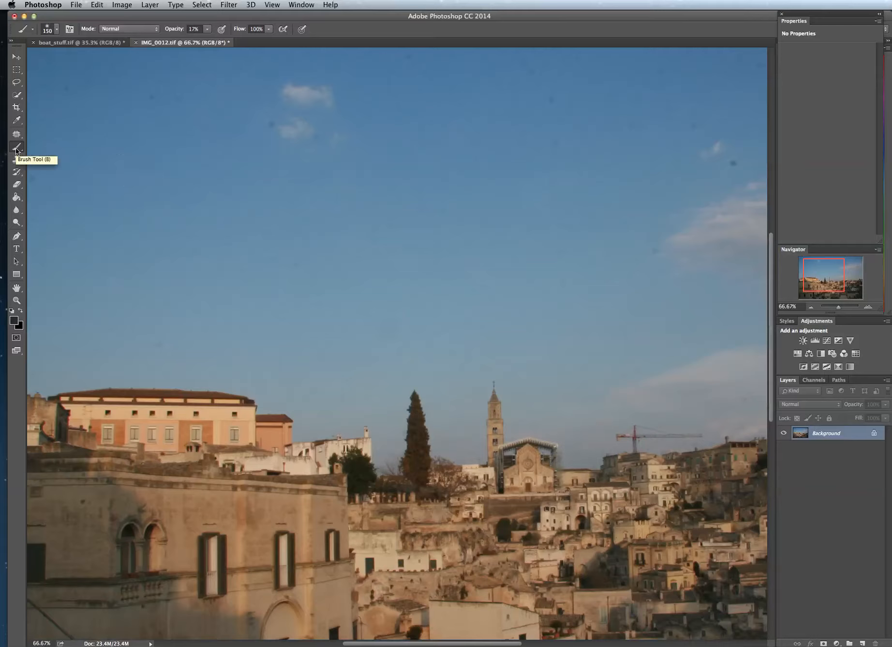
Step: Activate the Brush tool and reset the foreground and background colours to the default black and white
{"action": "left_click", "coordinate": [16, 134]}
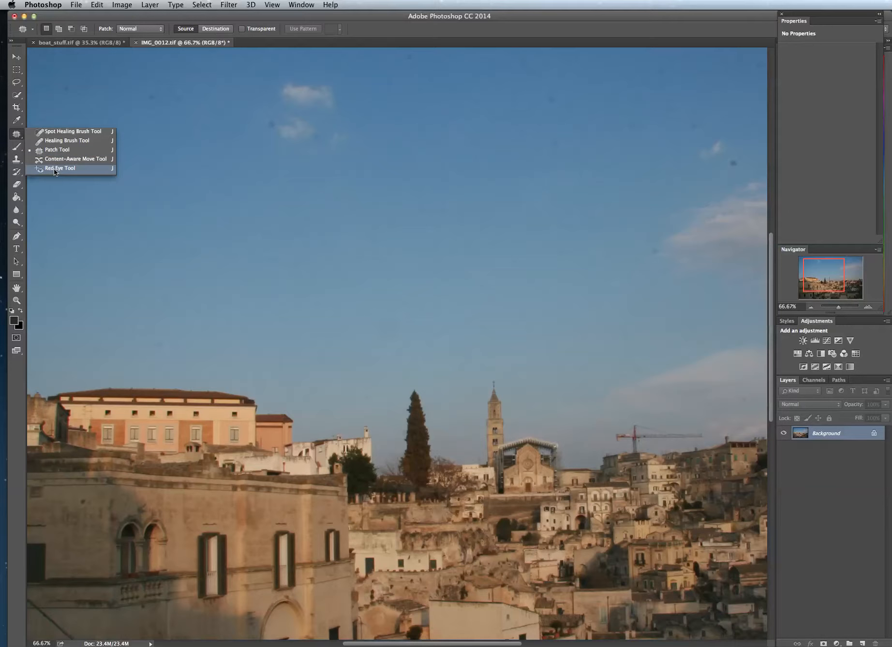
{"action": "left_click", "coordinate": [16, 149]}
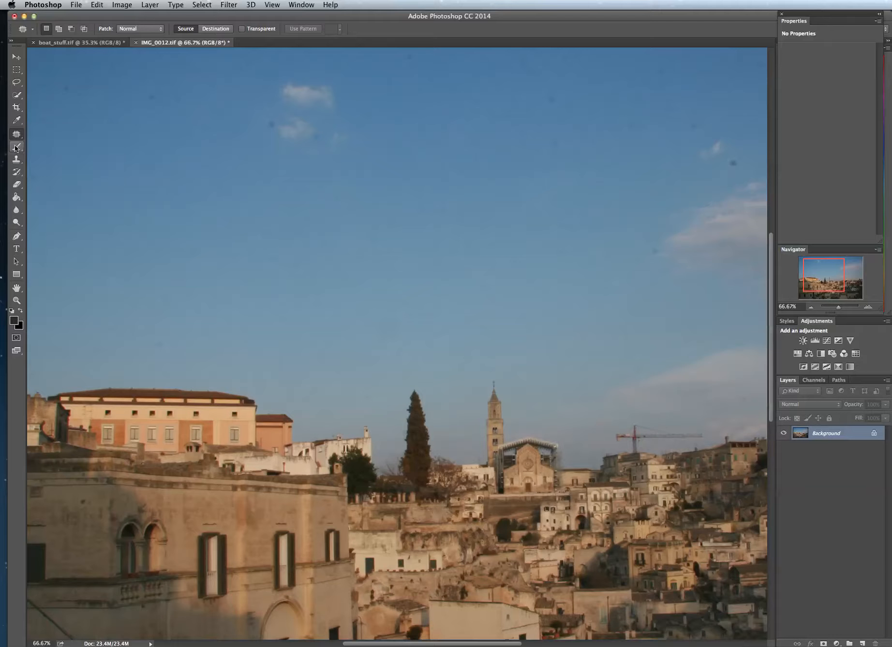
{"action": "left_click", "coordinate": [16, 149]}
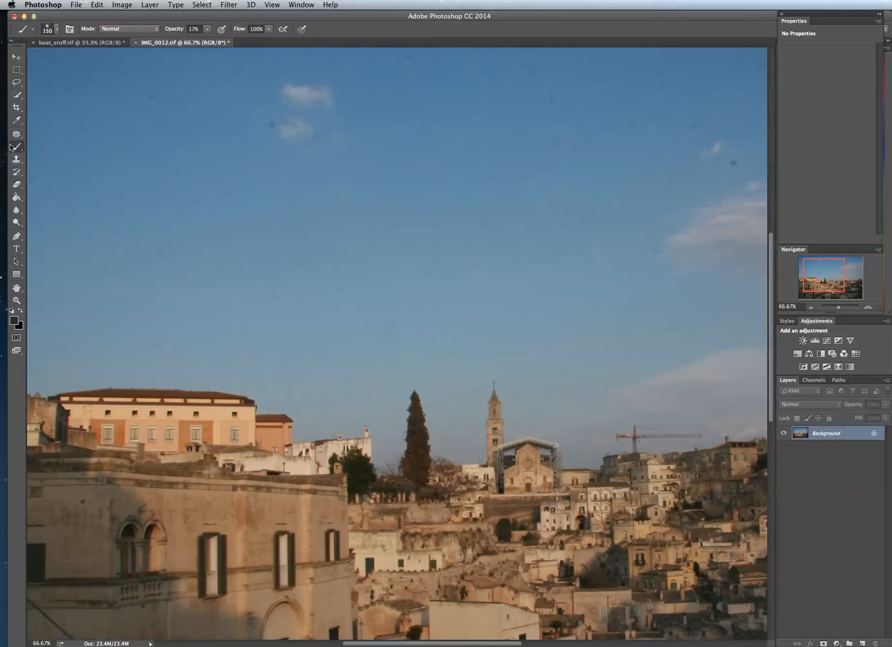
{"action": "left_click", "coordinate": [12, 312]}
Step: Paint a short black stroke at 17% opacity in the sky above the long building, and undo it
{"action": "mouse_move", "coordinate": [102, 244]}
{"action": "left_mouse_down"}
{"action": "mouse_move", "coordinate": [165, 236]}
{"action": "mouse_move", "coordinate": [101, 238]}
{"action": "mouse_move", "coordinate": [148, 236]}
{"action": "left_mouse_up"}
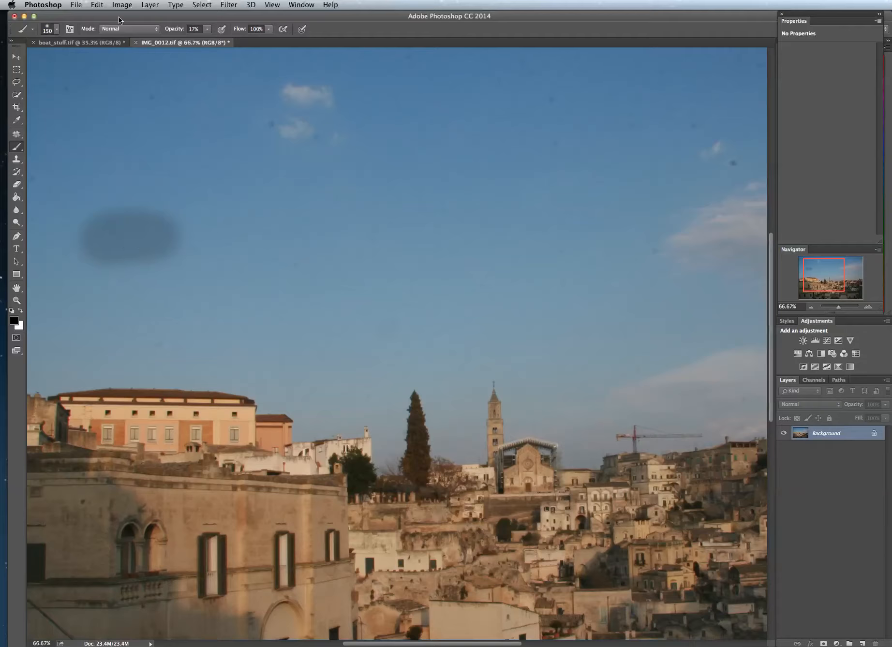
{"action": "left_click", "coordinate": [97, 4]}
{"action": "left_click", "coordinate": [121, 14]}
Step: Raise the brush opacity to 100%, paint a solid black patch in the sky above the long building, and undo it
{"action": "left_click", "coordinate": [207, 29]}
{"action": "left_click_drag", "start_coordinate": [207, 33], "coordinate": [280, 44]}
{"action": "mouse_move", "coordinate": [140, 199]}
{"action": "left_mouse_down"}
{"action": "mouse_move", "coordinate": [108, 253]}
{"action": "mouse_move", "coordinate": [175, 208]}
{"action": "mouse_move", "coordinate": [126, 218]}
{"action": "mouse_move", "coordinate": [147, 239]}
{"action": "mouse_move", "coordinate": [130, 235]}
{"action": "mouse_move", "coordinate": [156, 228]}
{"action": "left_mouse_up"}
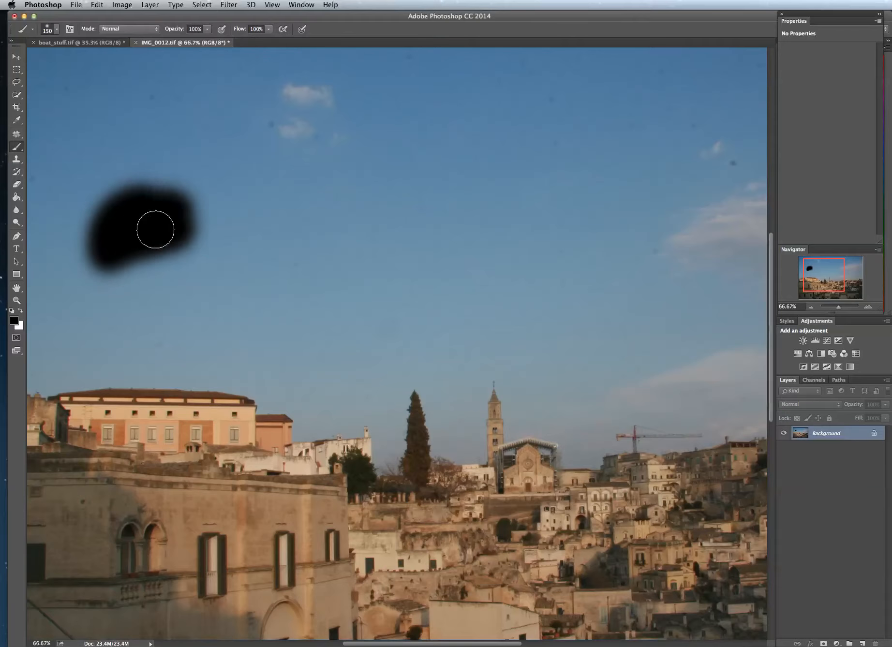
{"action": "left_click", "coordinate": [96, 4]}
{"action": "left_click", "coordinate": [120, 34]}
{"action": "key", "text": "alt+super+z"}
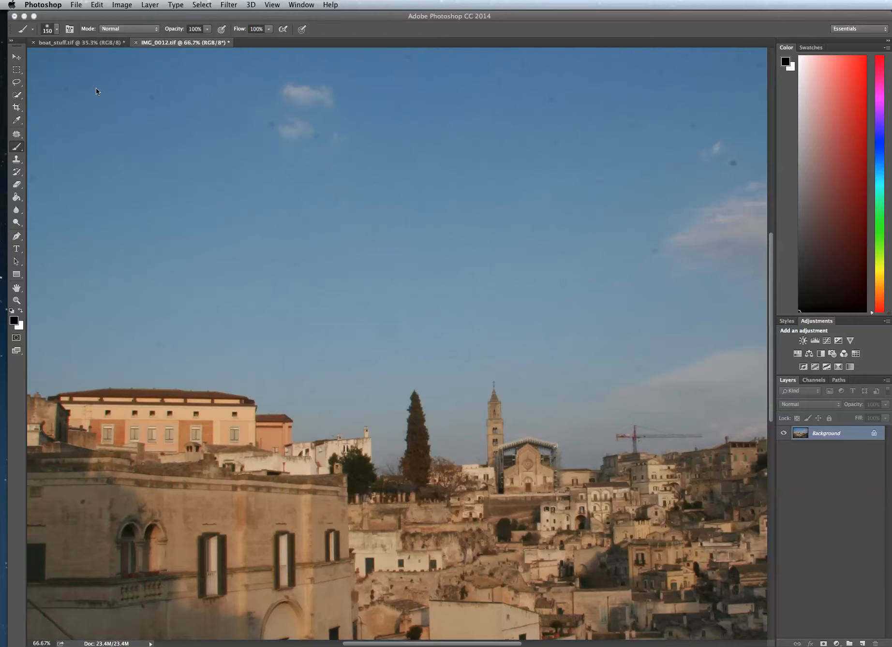
Step: Swap the colours to make white the foreground, paint a short white stroke in the sky, and undo it
{"action": "left_click", "coordinate": [21, 311]}
{"action": "left_click_drag", "start_coordinate": [127, 195], "coordinate": [201, 204]}
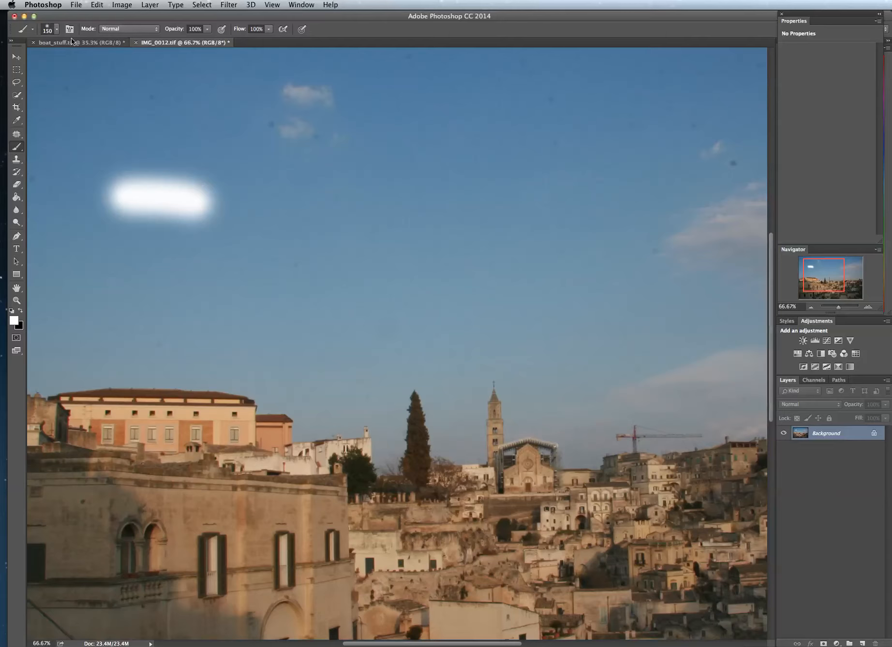
{"action": "left_click", "coordinate": [128, 3]}
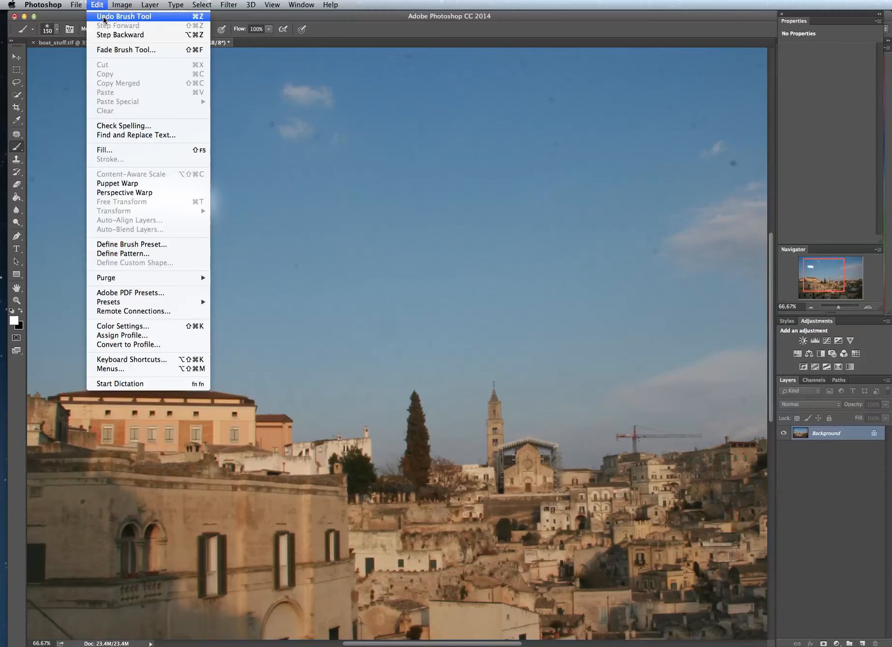
{"action": "left_click", "coordinate": [103, 18]}
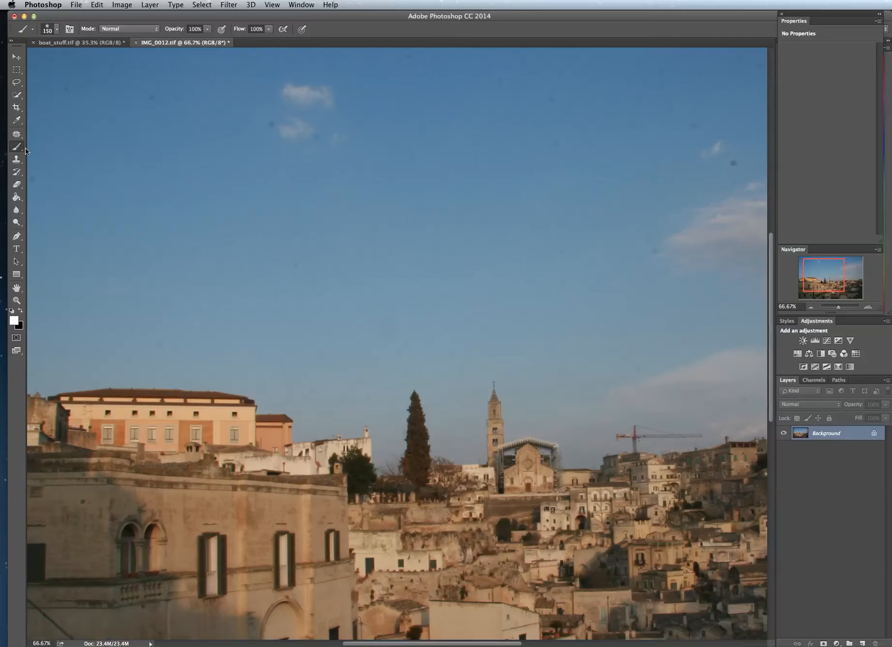
Step: Clone the front building's arched windows and facade into the open sky with the Clone Stamp at 62% opacity, and undo the cloned strokes
{"action": "left_click", "coordinate": [17, 164]}
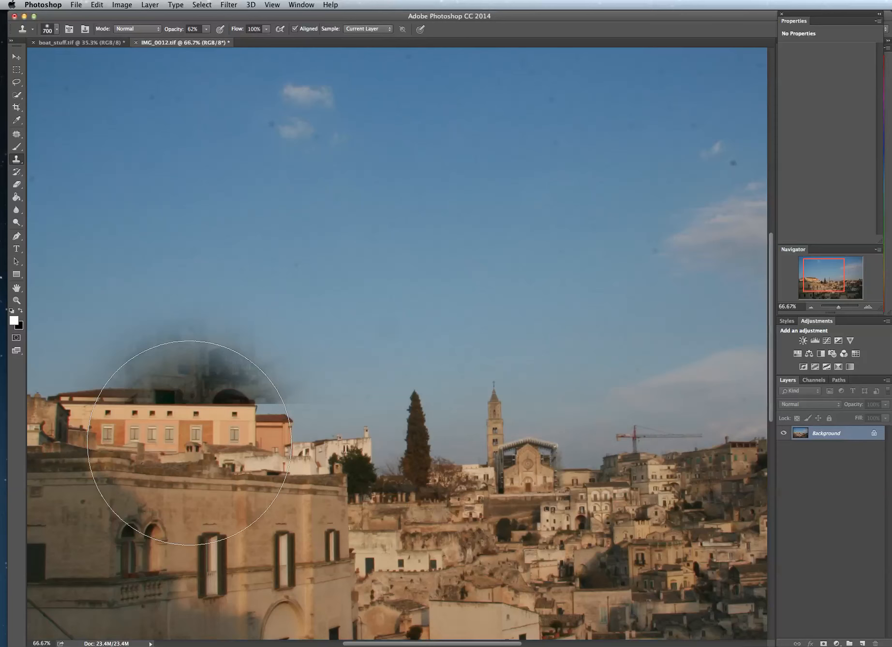
{"action": "scroll", "coordinate": [232, 430], "scroll_direction": "left", "scroll_amount": 3}
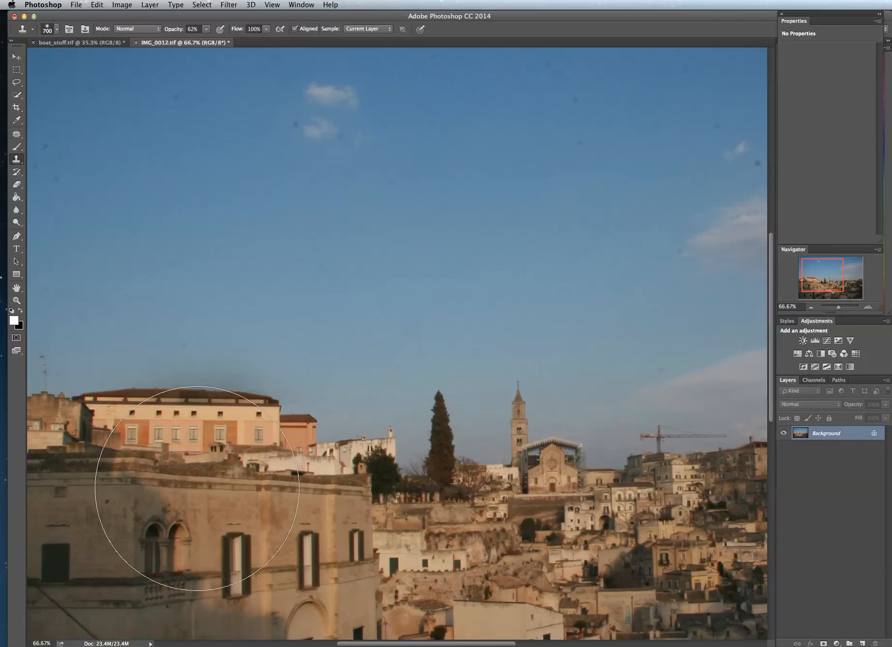
{"action": "left_click", "coordinate": [197, 489], "text": "alt"}
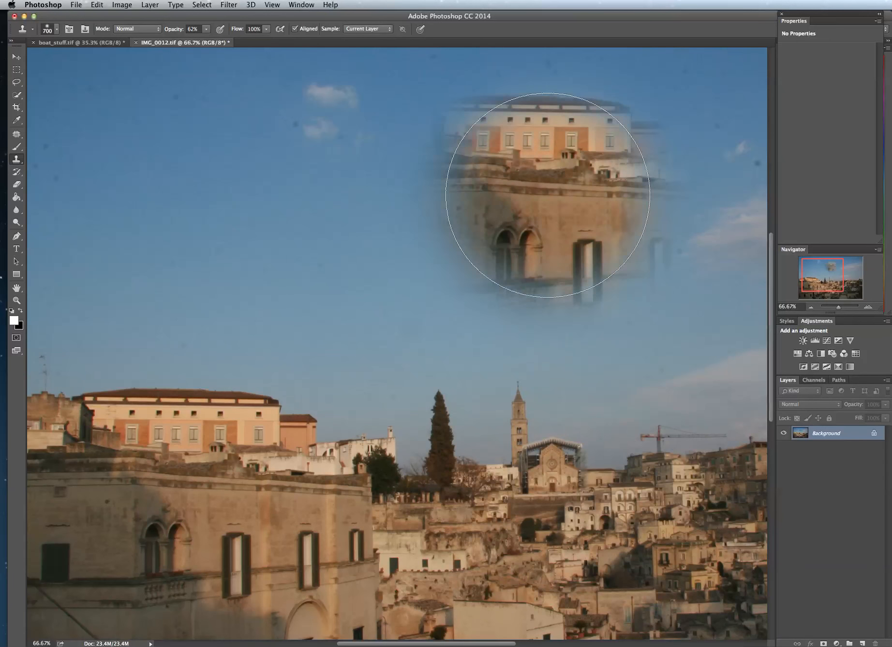
{"action": "left_click", "coordinate": [527, 193]}
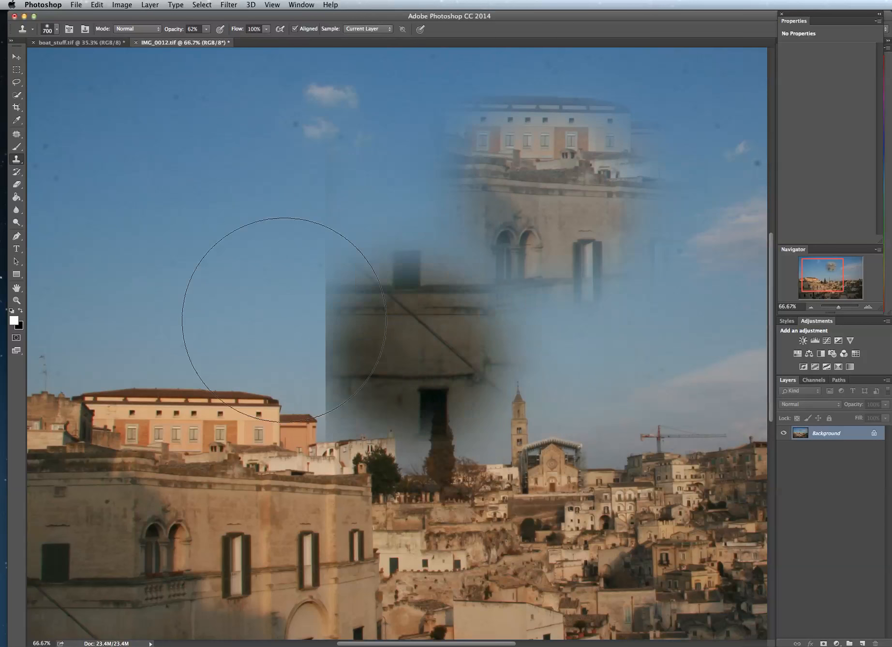
{"action": "left_click", "coordinate": [101, 5]}
{"action": "left_click", "coordinate": [116, 35]}
{"action": "left_click", "coordinate": [97, 5]}
{"action": "left_click", "coordinate": [114, 35]}
{"action": "left_click", "coordinate": [96, 4]}
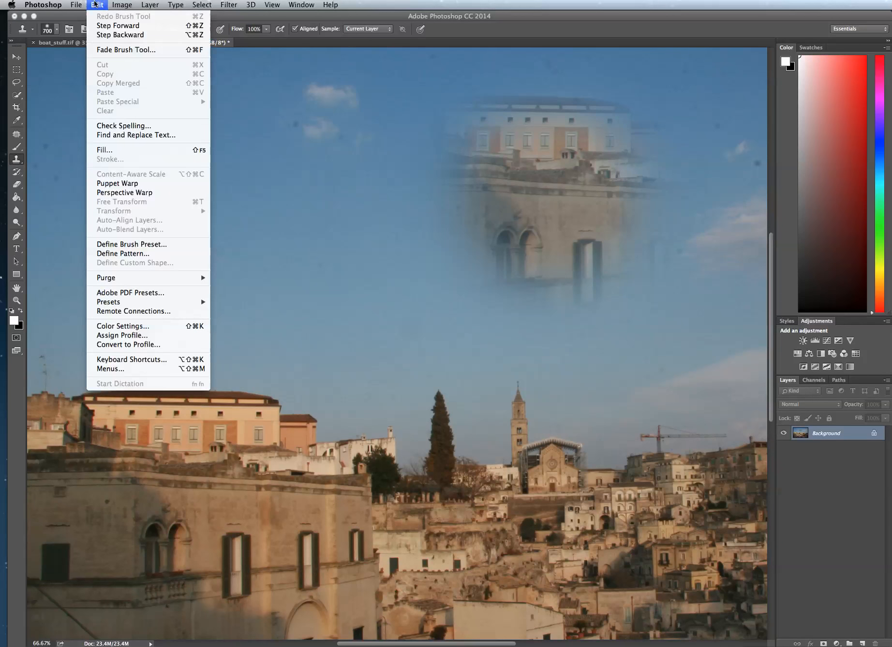